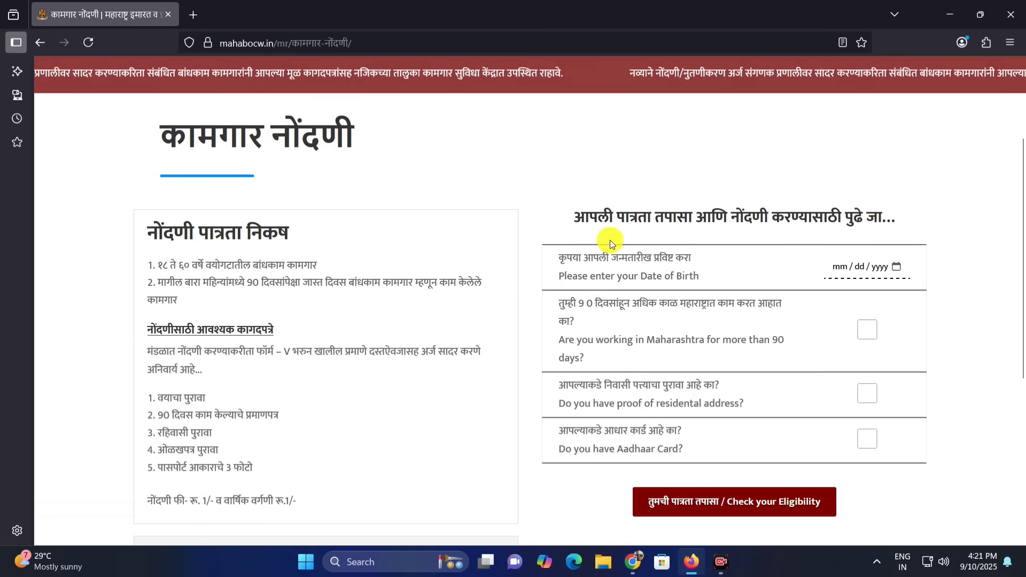
Fill in the date of birth and confirm 90 days' work in Maharashtra, residential address proof and an Aadhaar card in the eligibility form
drag(590, 259, 801, 270)
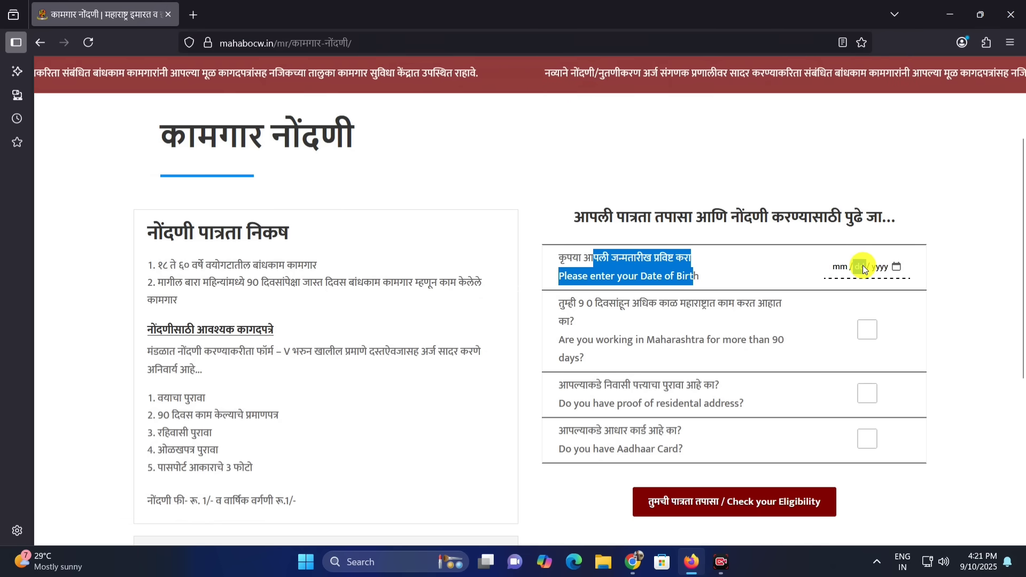
click(881, 267)
click(799, 300)
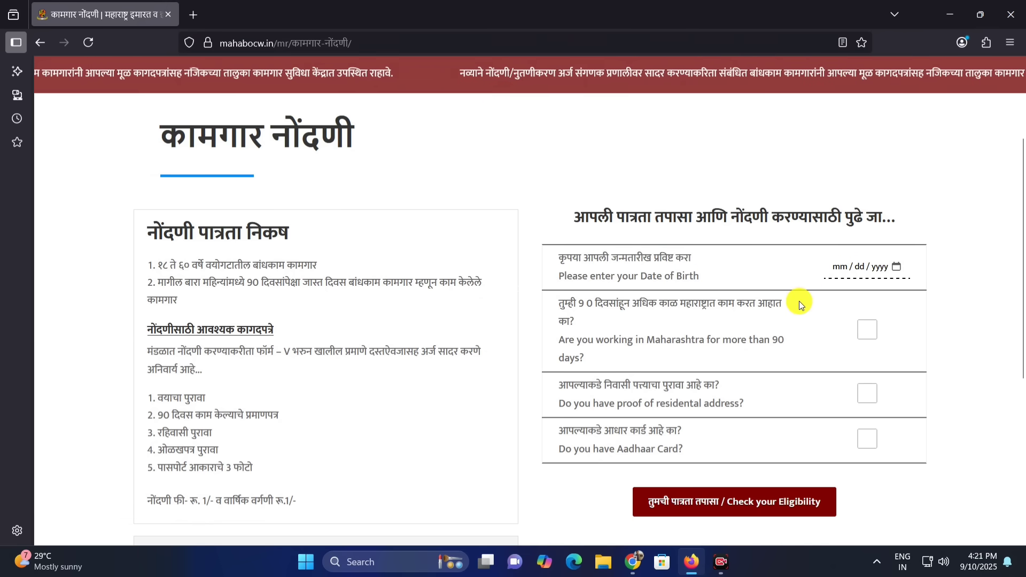
drag(568, 304, 708, 309)
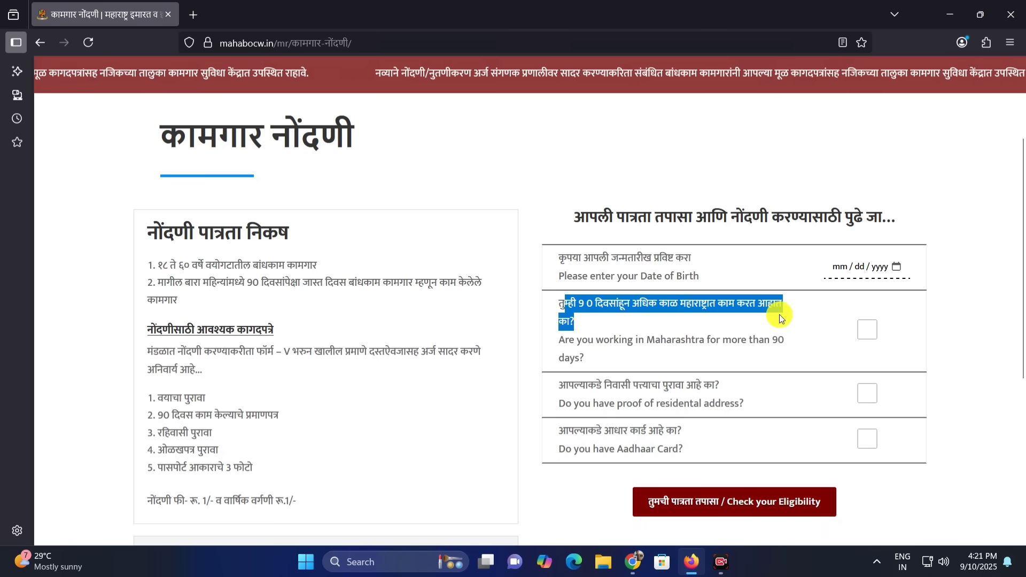
drag(780, 318, 778, 341)
click(867, 333)
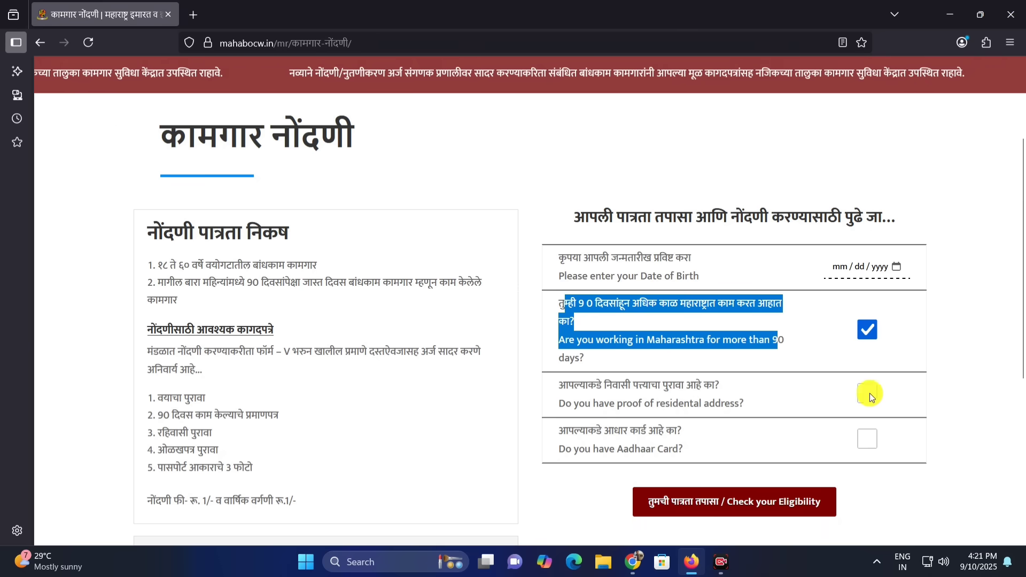
drag(588, 385, 827, 385)
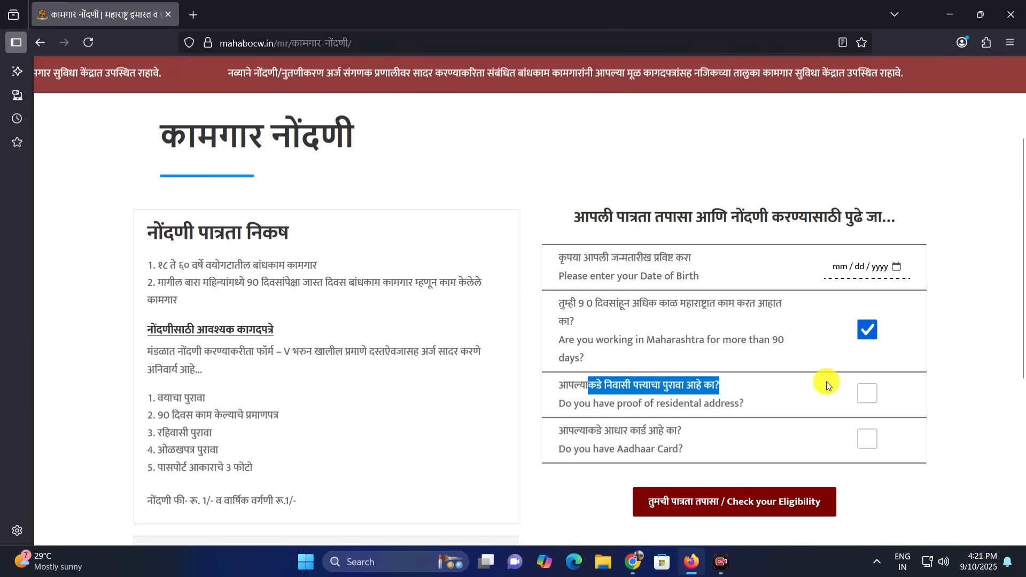
click(868, 394)
drag(630, 430, 701, 435)
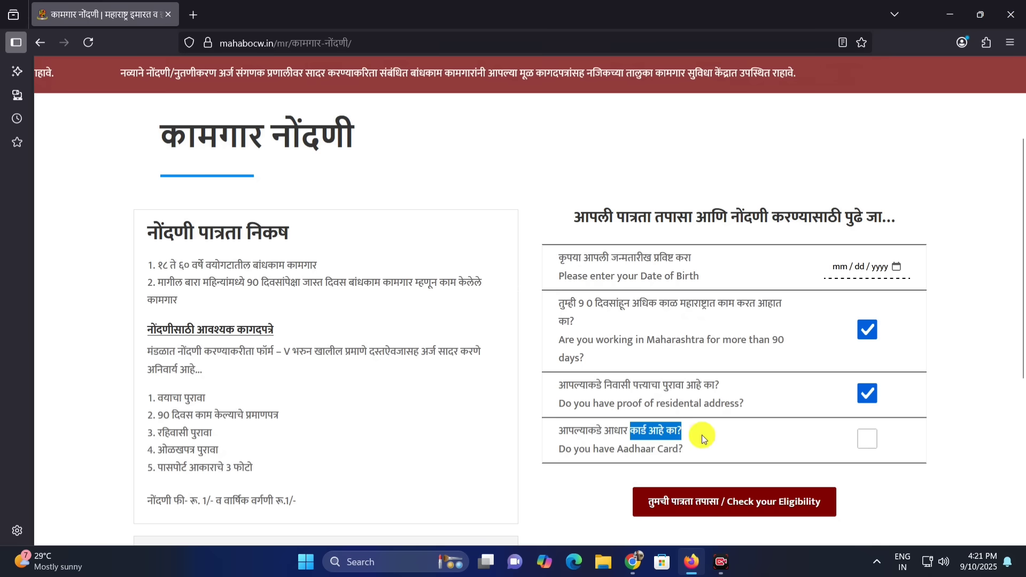
Check the eligibility and continue to the worker registration site, accepting the expired certificate risk
click(718, 502)
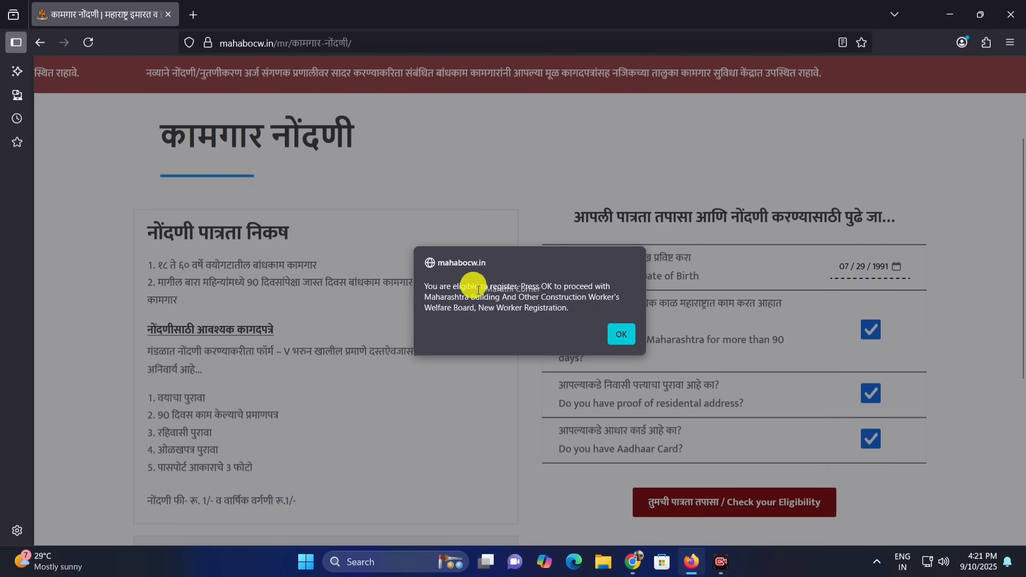
click(618, 335)
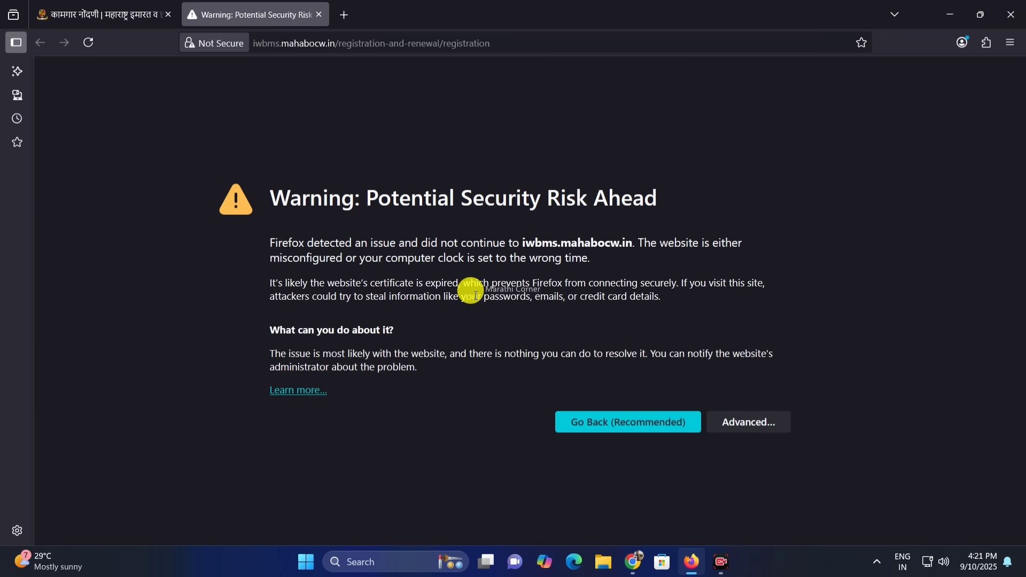
click(749, 434)
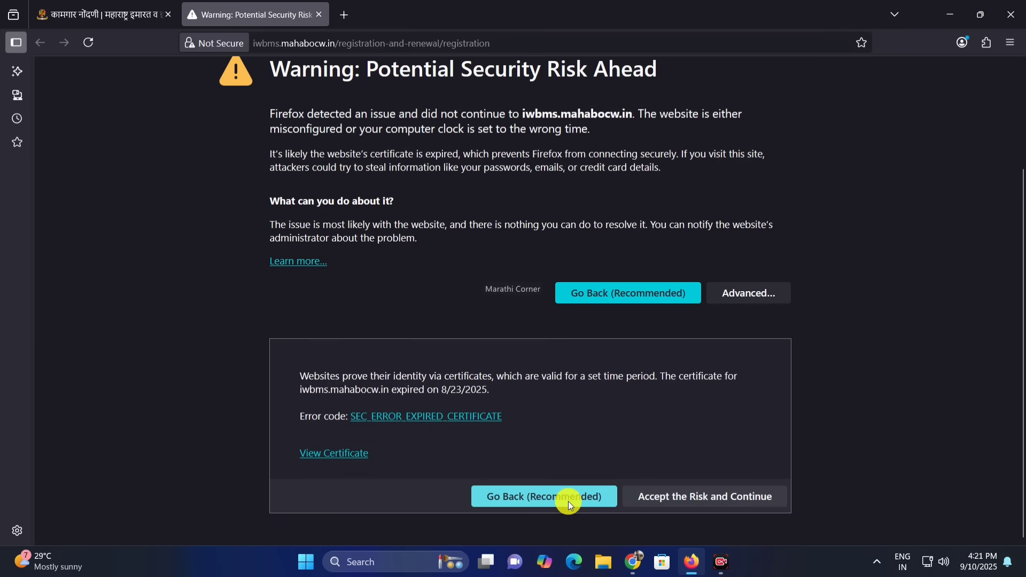
click(713, 503)
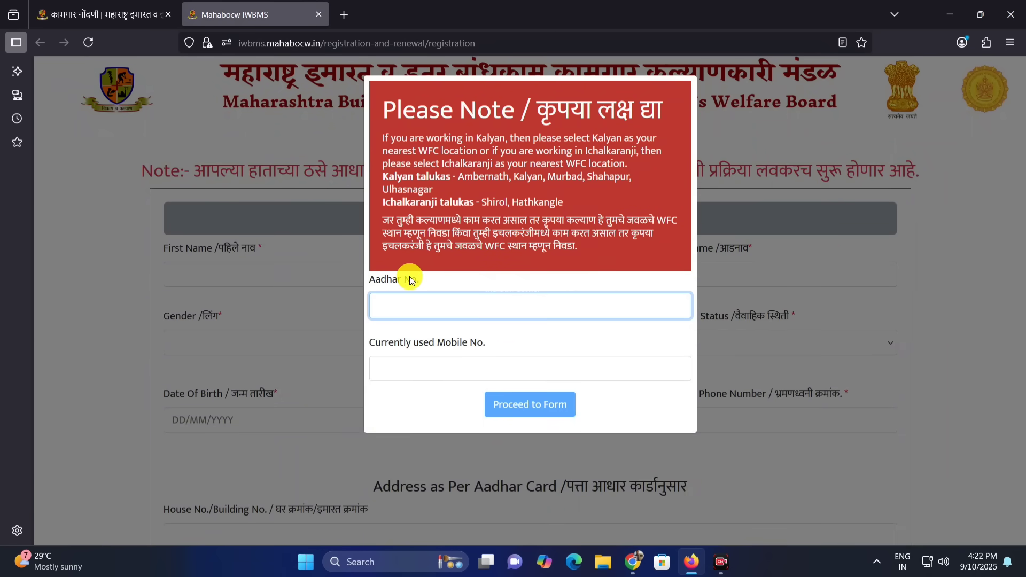
Enter the Aadhaar number and currently used mobile number below the WFC location note and proceed to the registration form
drag(382, 145, 433, 177)
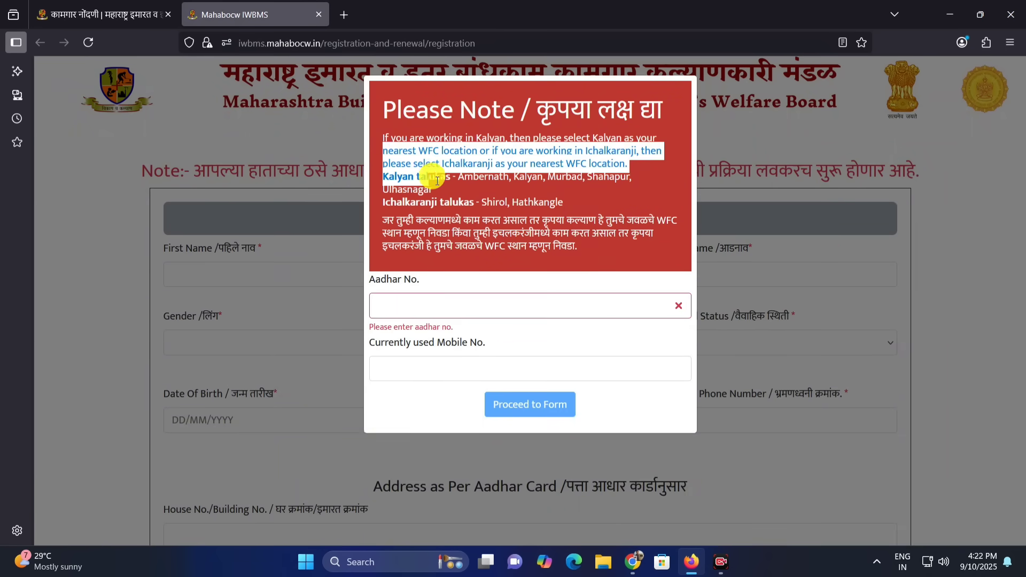
click(477, 236)
drag(382, 219, 659, 229)
click(481, 242)
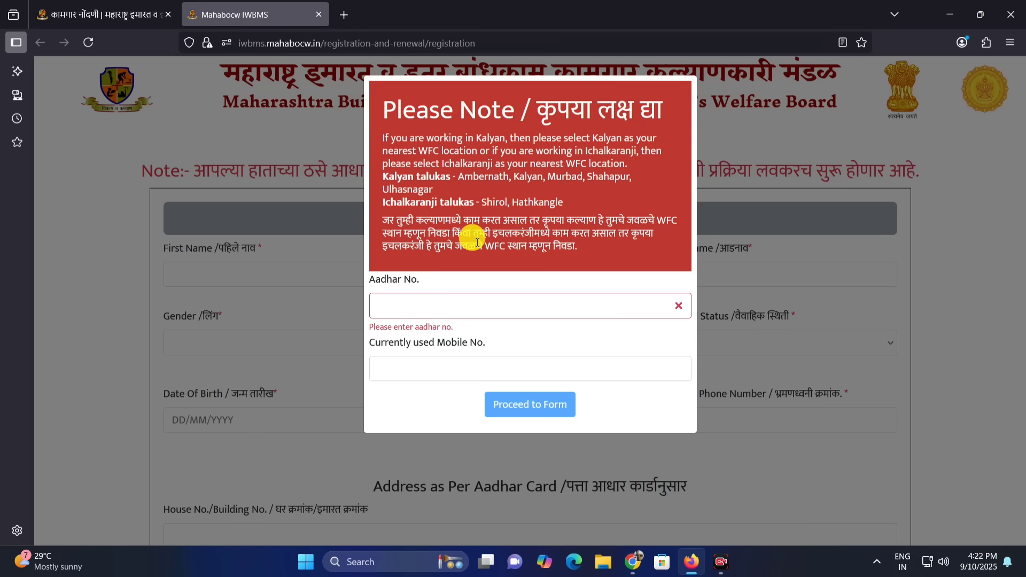
drag(623, 236, 503, 251)
click(411, 222)
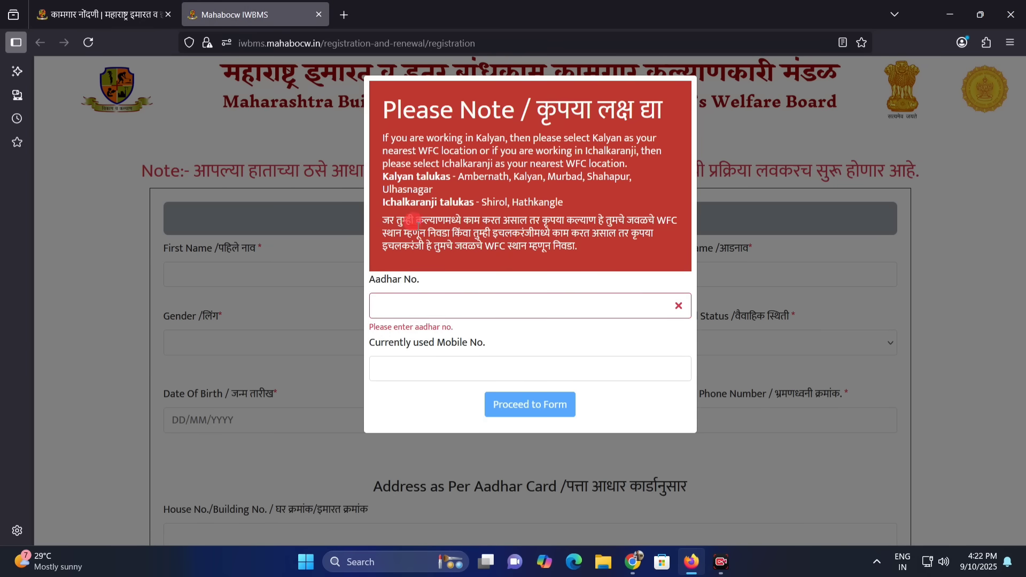
click(390, 303)
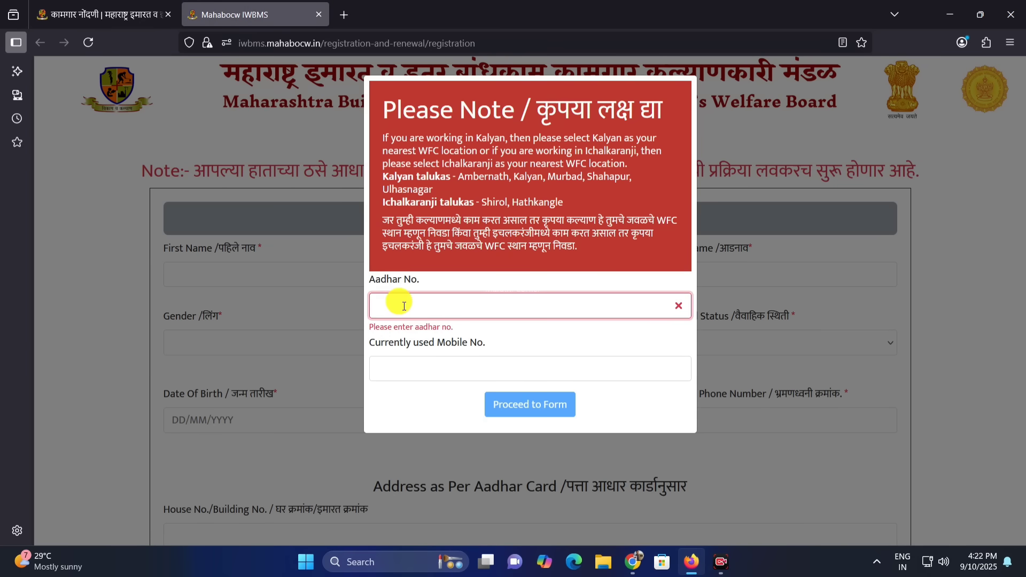
click(449, 366)
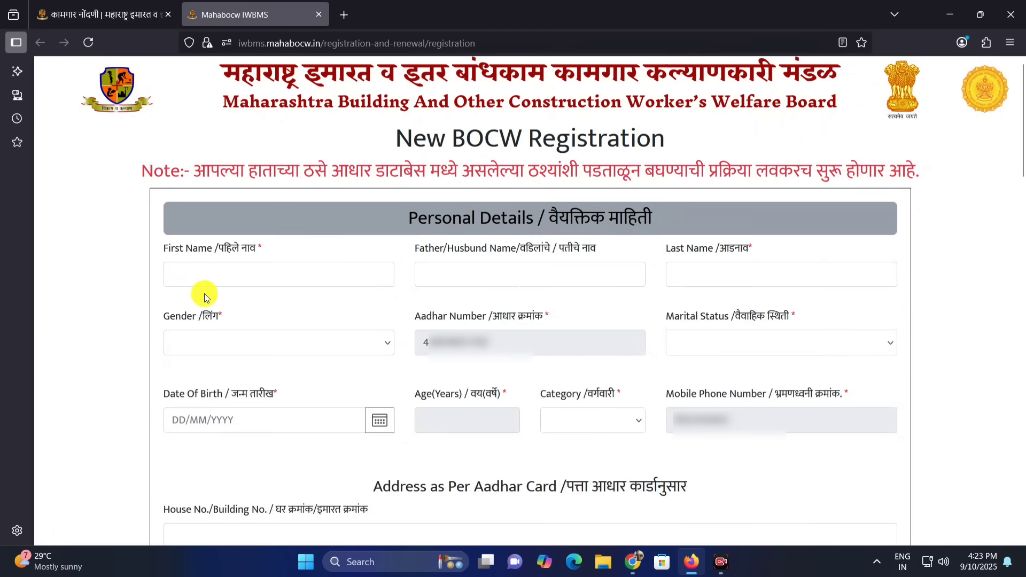
Look over the first name, father/husband name and last name fields in the personal details
drag(170, 250, 205, 249)
click(253, 253)
click(238, 271)
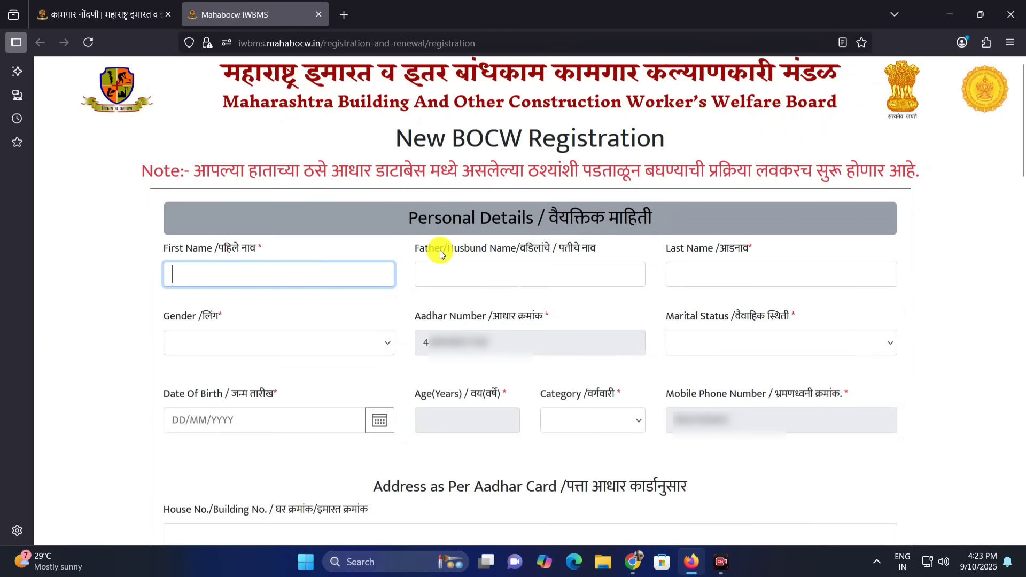
drag(423, 252, 458, 254)
click(528, 269)
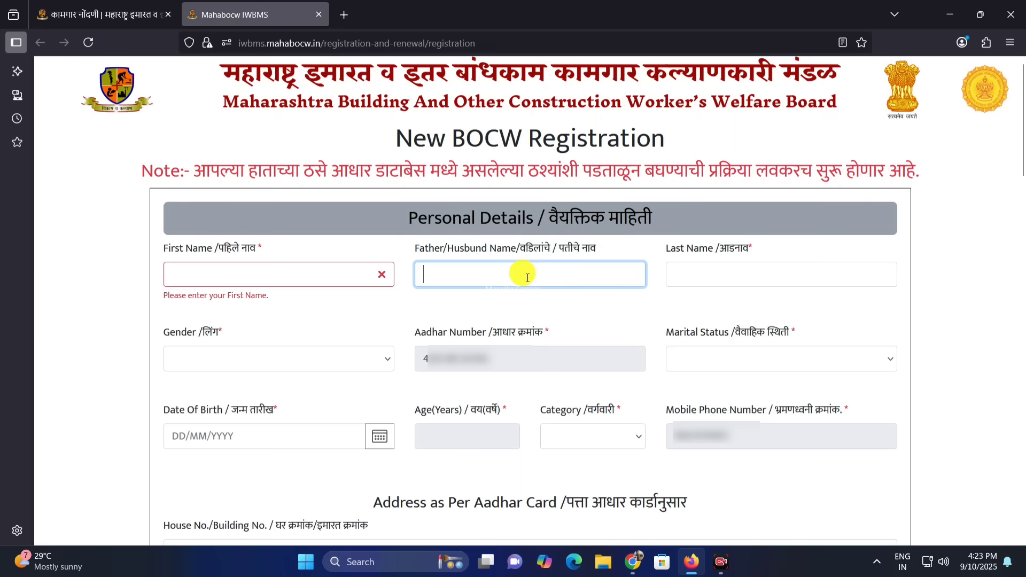
drag(523, 256, 557, 254)
click(588, 265)
drag(676, 255, 758, 254)
click(745, 272)
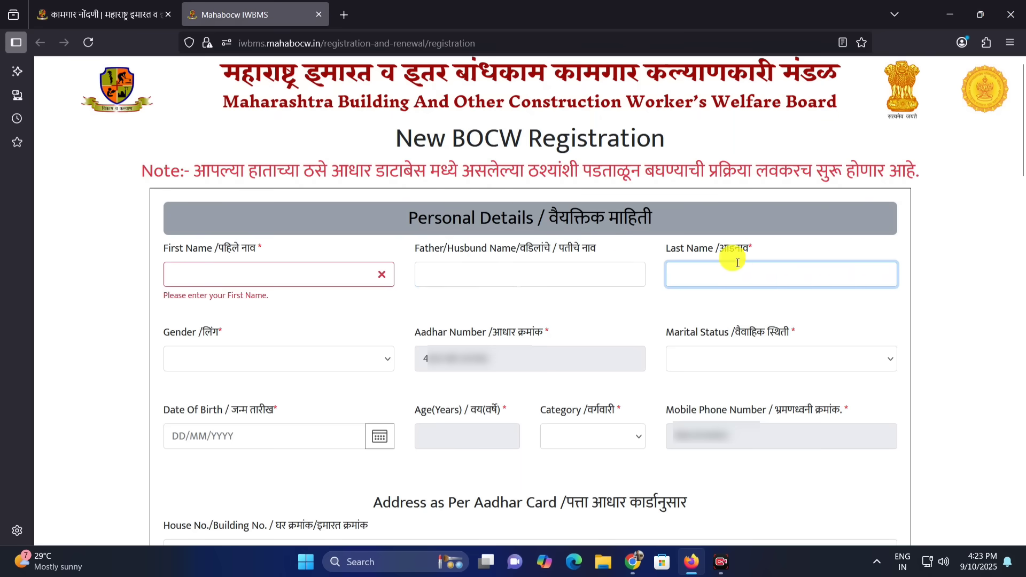
Set the gender to Male in the personal details
click(314, 356)
click(280, 407)
click(255, 363)
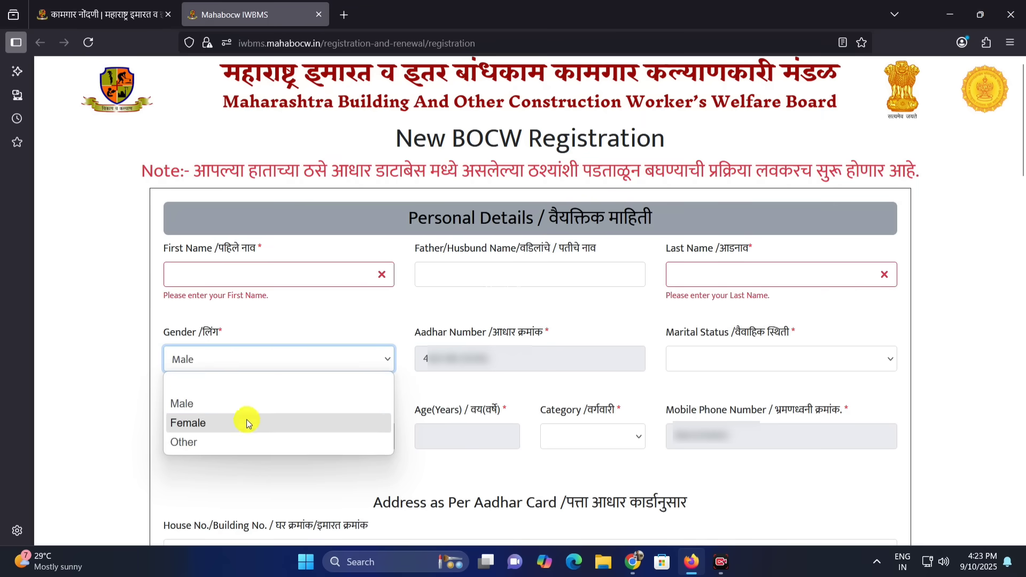
click(248, 423)
click(255, 356)
click(248, 405)
Set the marital status to Married and the category to General in the personal details
click(455, 337)
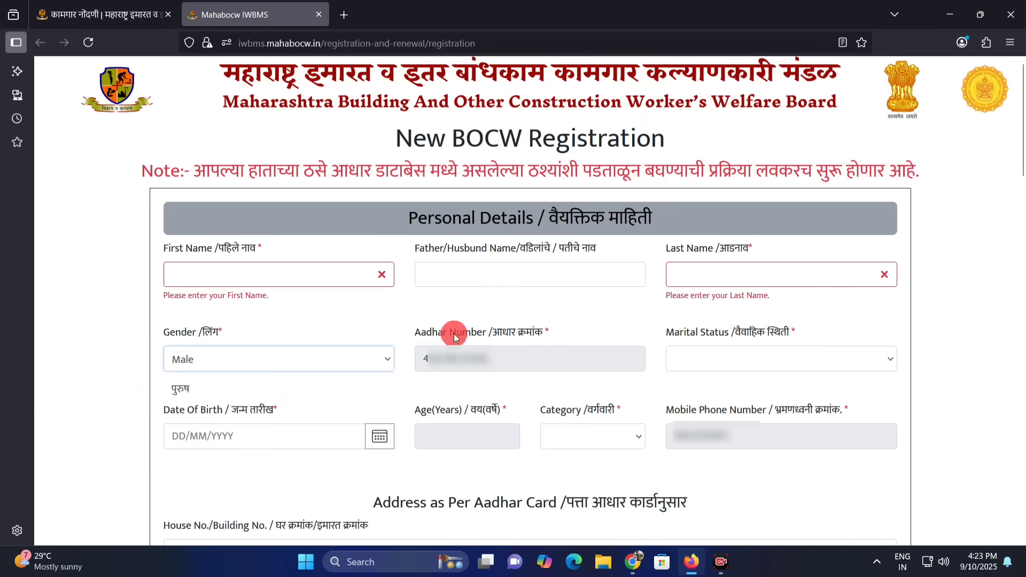
click(587, 337)
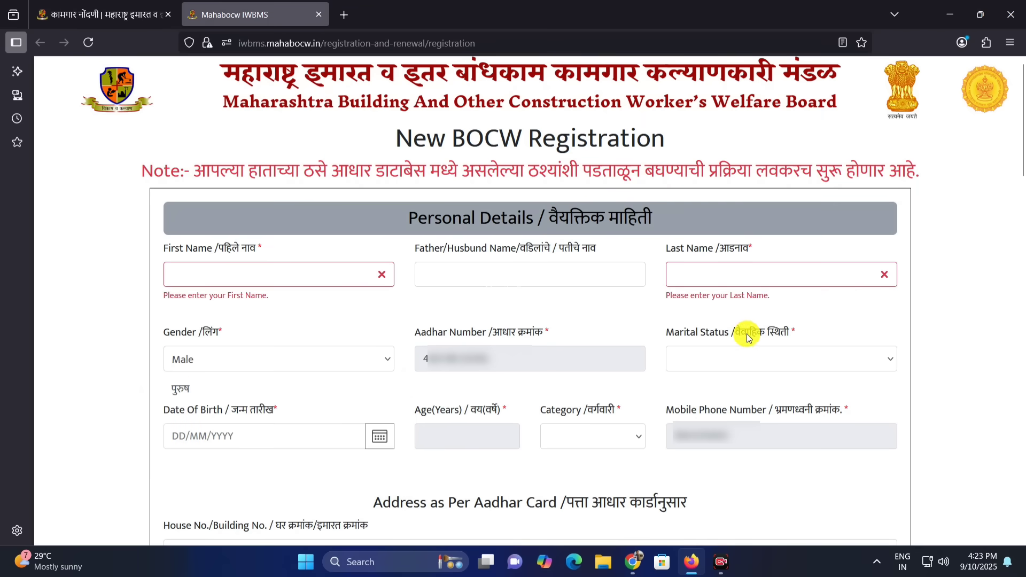
click(740, 368)
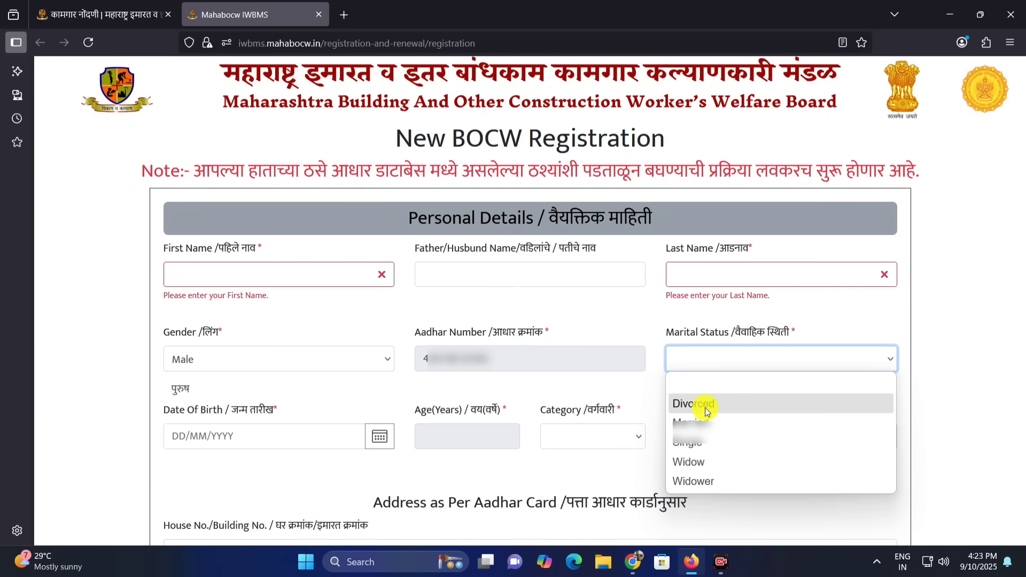
click(716, 421)
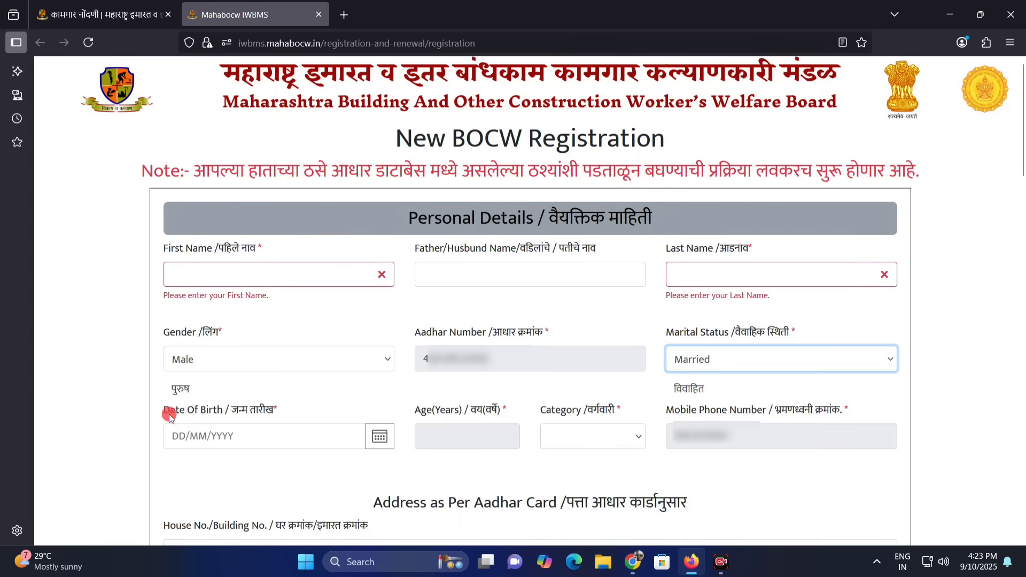
click(195, 436)
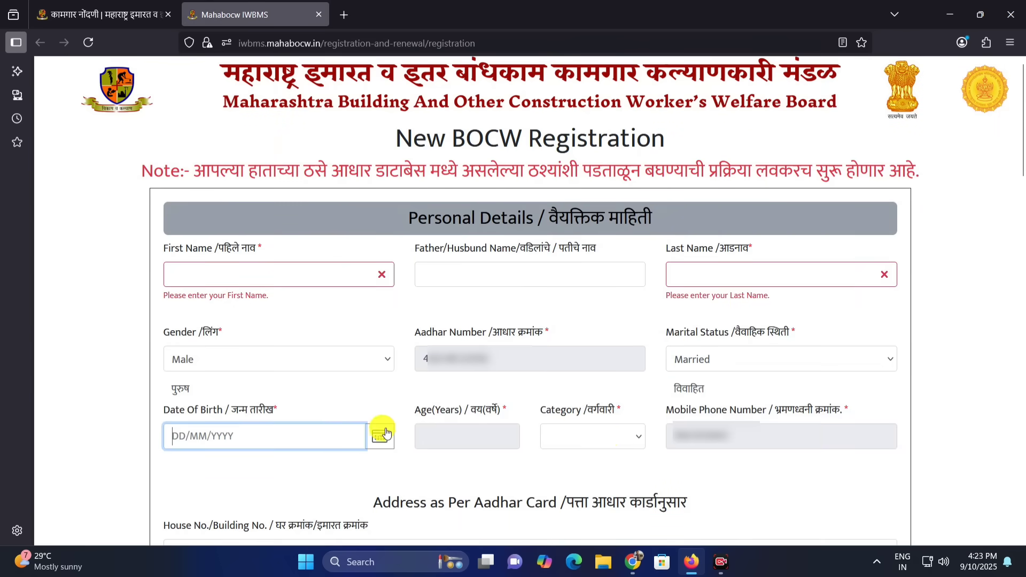
click(577, 432)
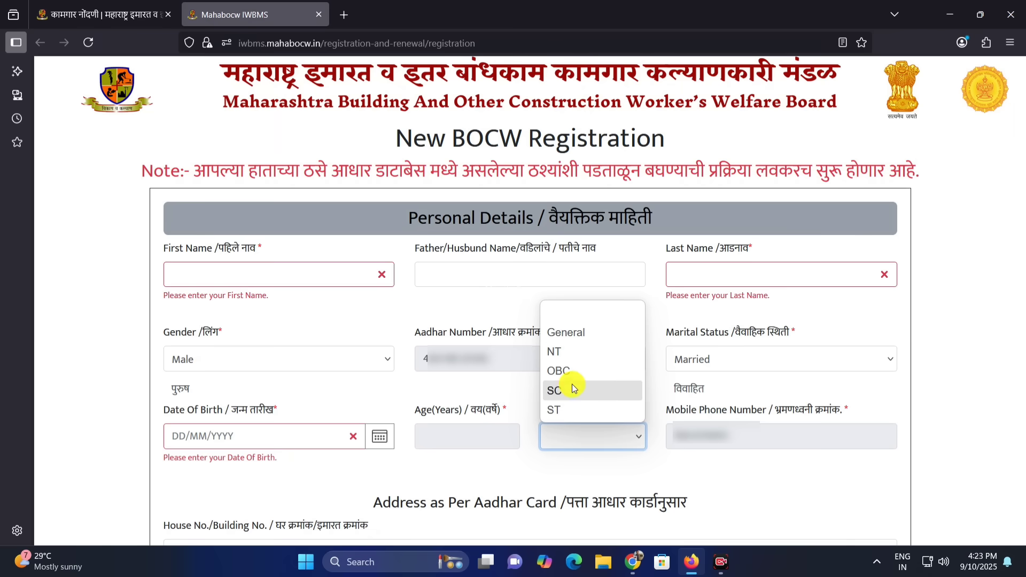
click(588, 333)
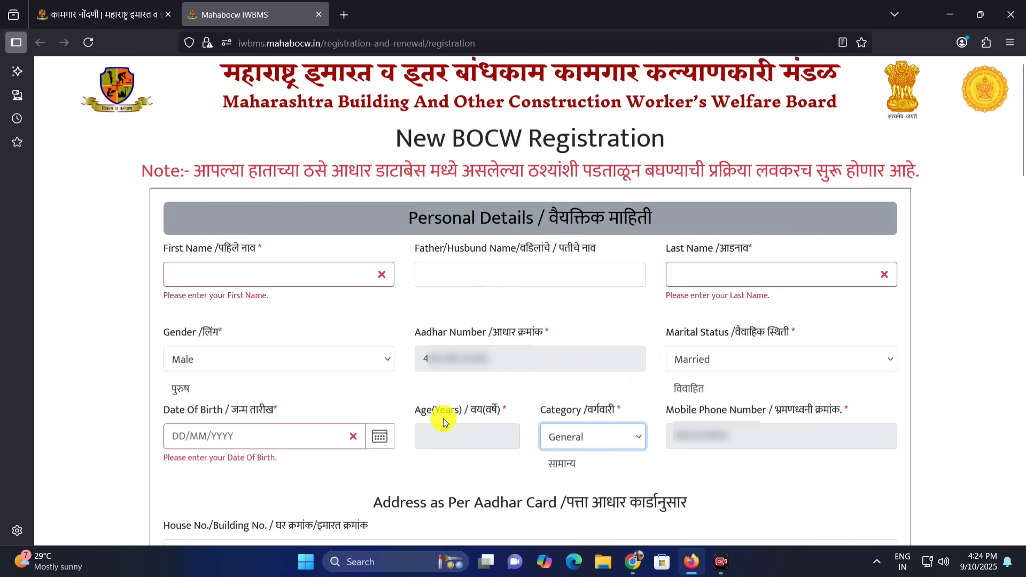
click(436, 438)
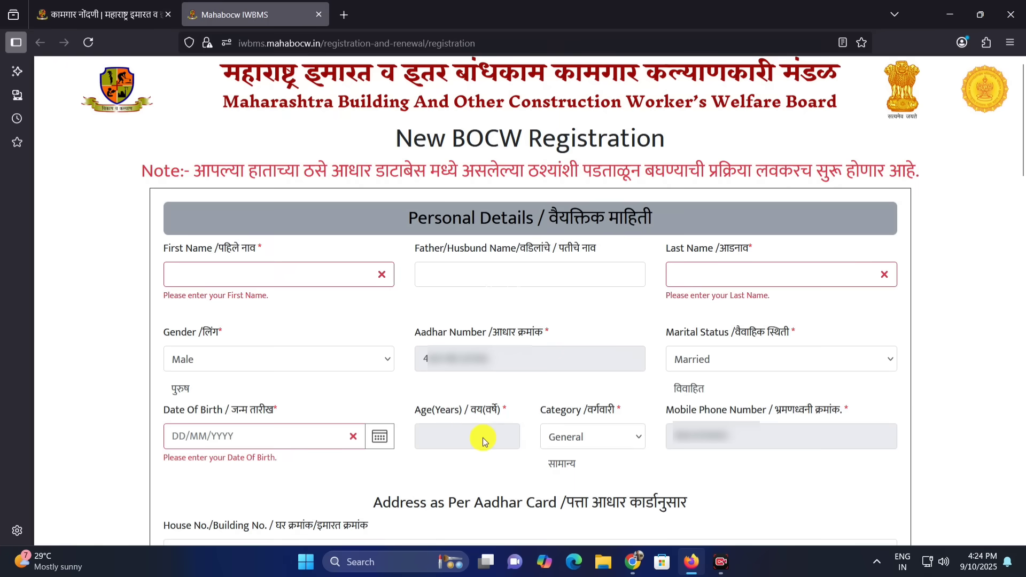
Examine the house number, road and area/village fields of the address as per the Aadhaar card
scroll(832, 524, down, 7)
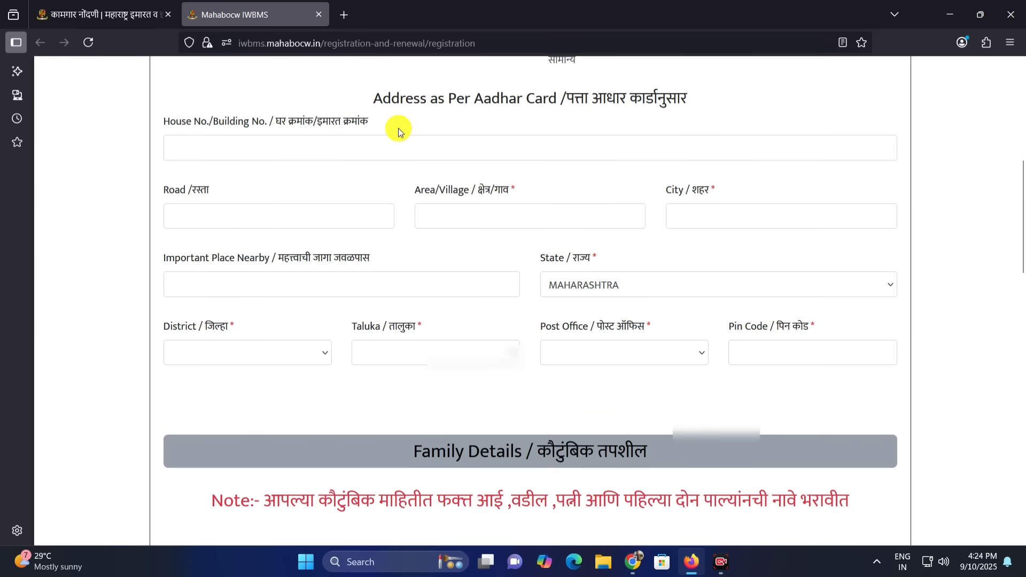
drag(372, 98, 658, 100)
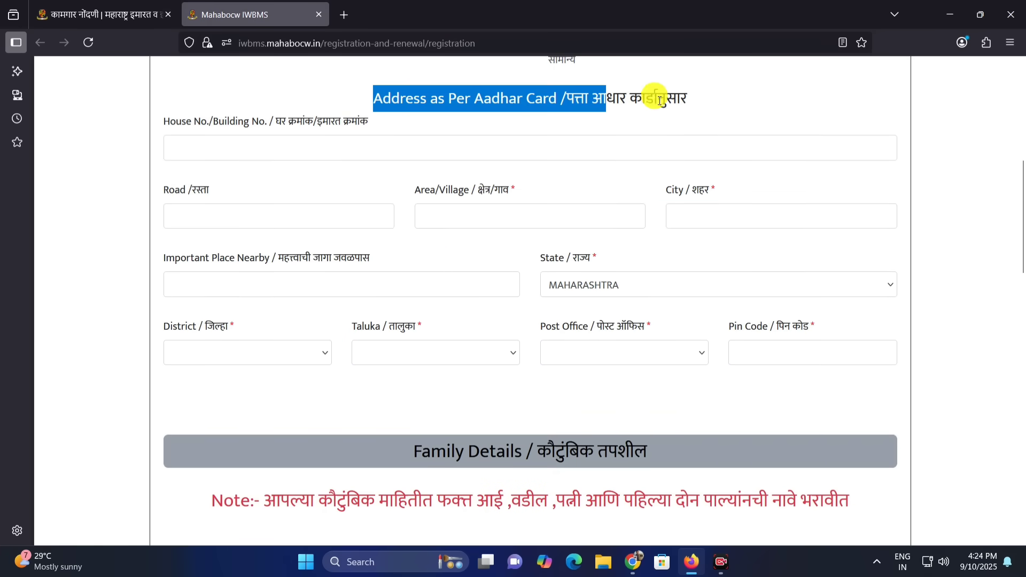
click(618, 110)
click(385, 153)
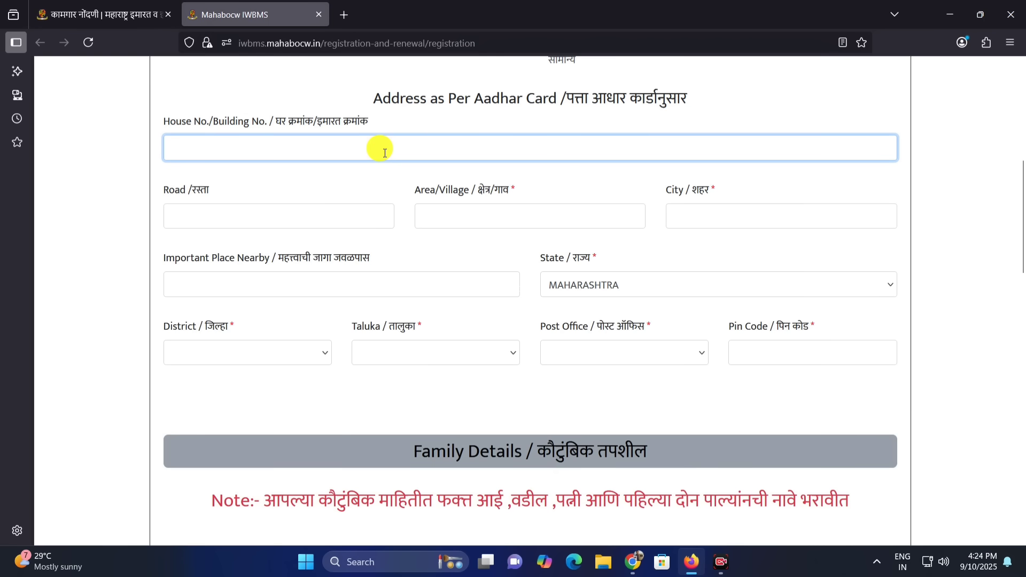
click(209, 213)
click(498, 208)
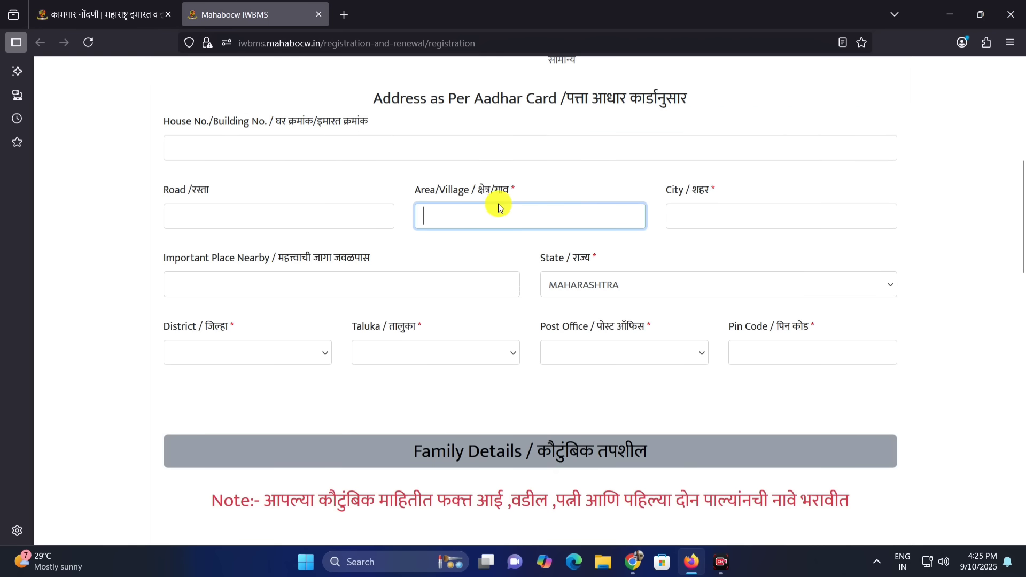
click(508, 190)
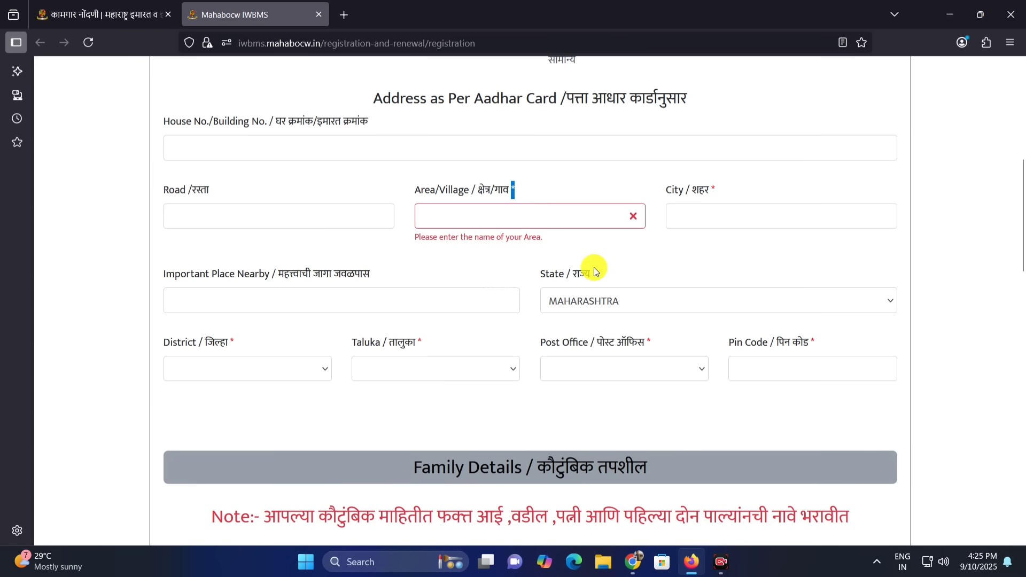
Enter Pune as the city in the address as per the Aadhaar card
click(483, 319)
click(497, 211)
click(719, 228)
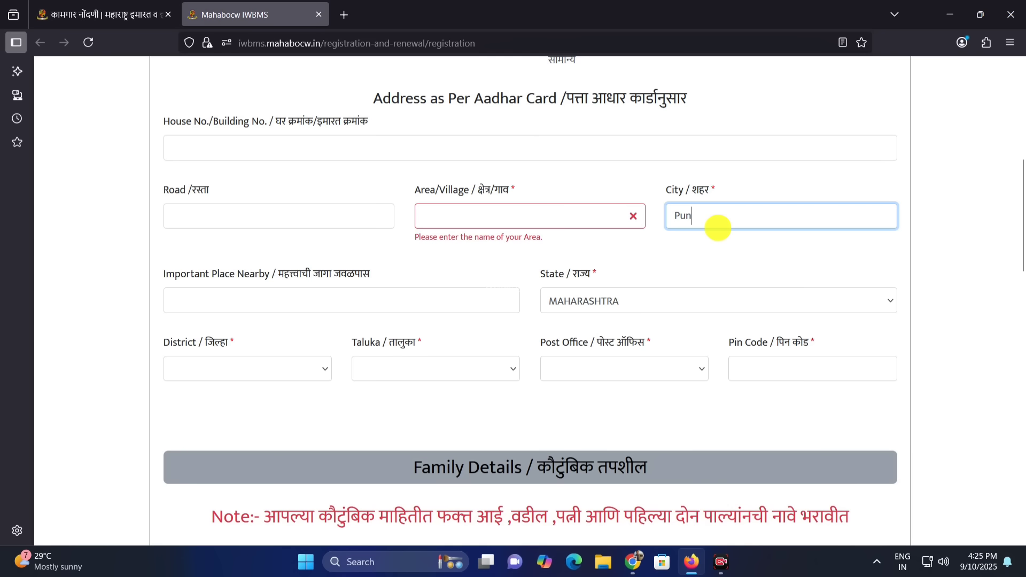
Check the nearby important place and state fields, and set the address district to Pune
click(262, 291)
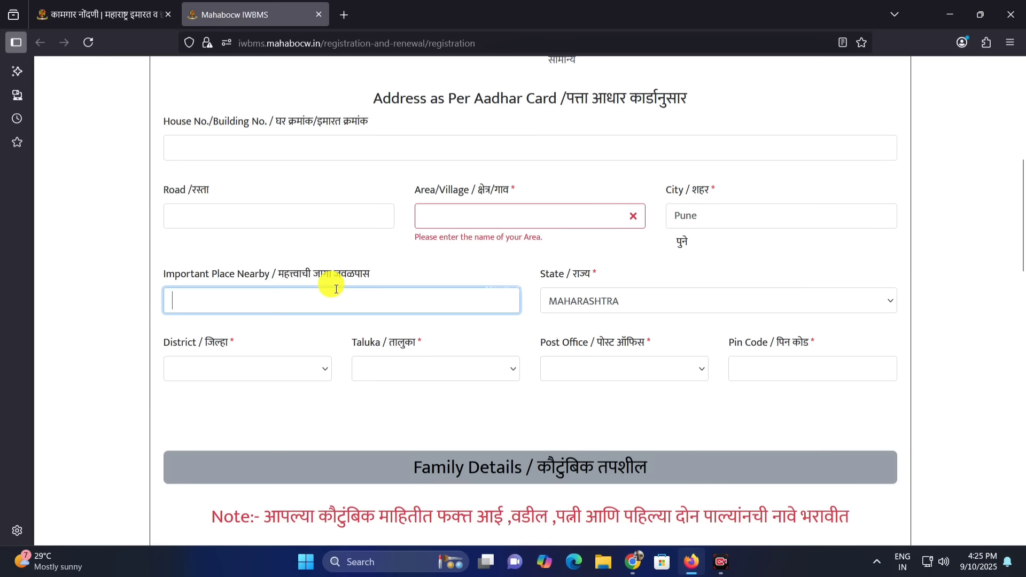
click(585, 297)
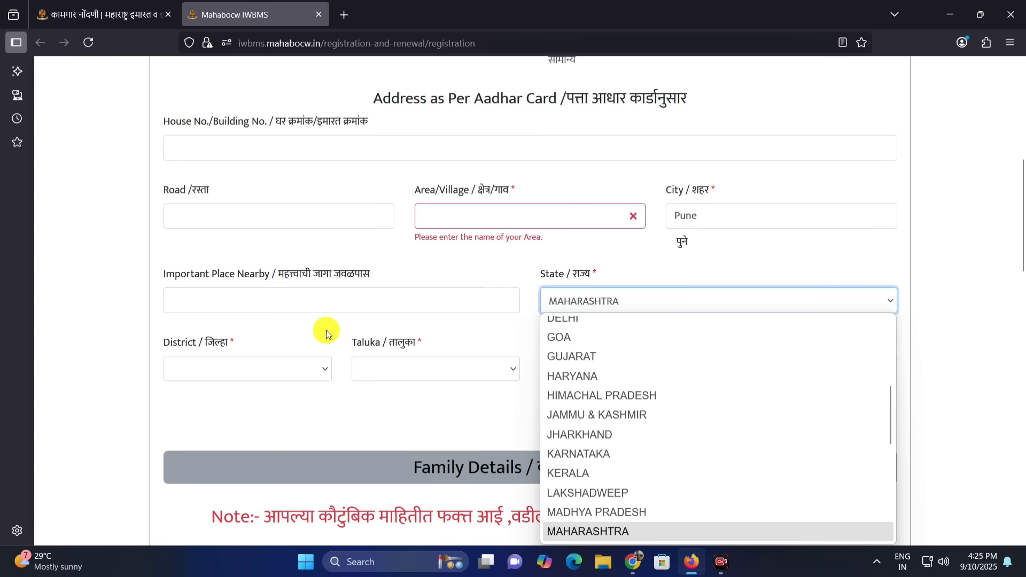
click(278, 370)
key(p)
key(p)
key(p)
key(Return)
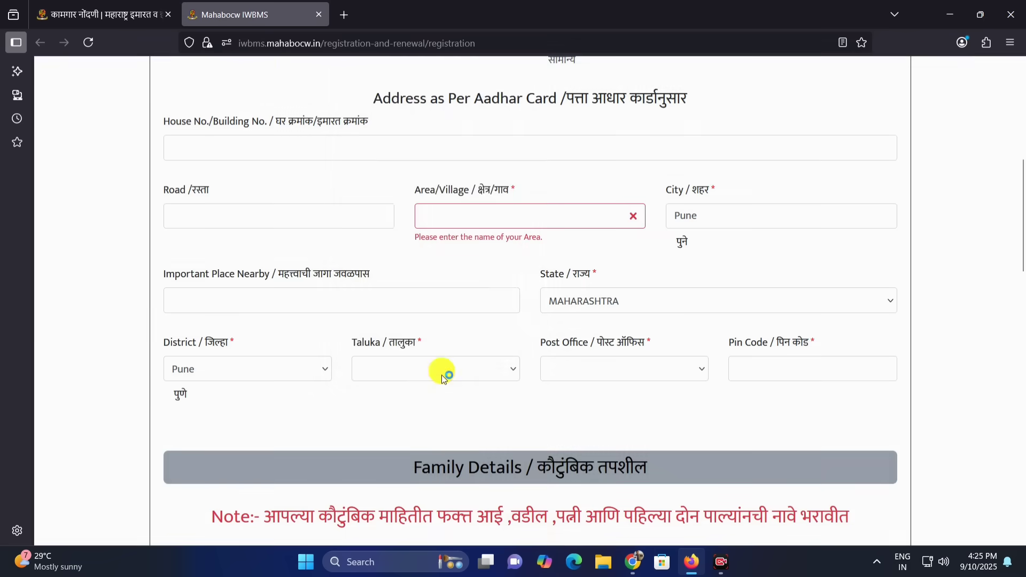
Set the address taluka to Haveli and check the post office options and pin code field
click(442, 377)
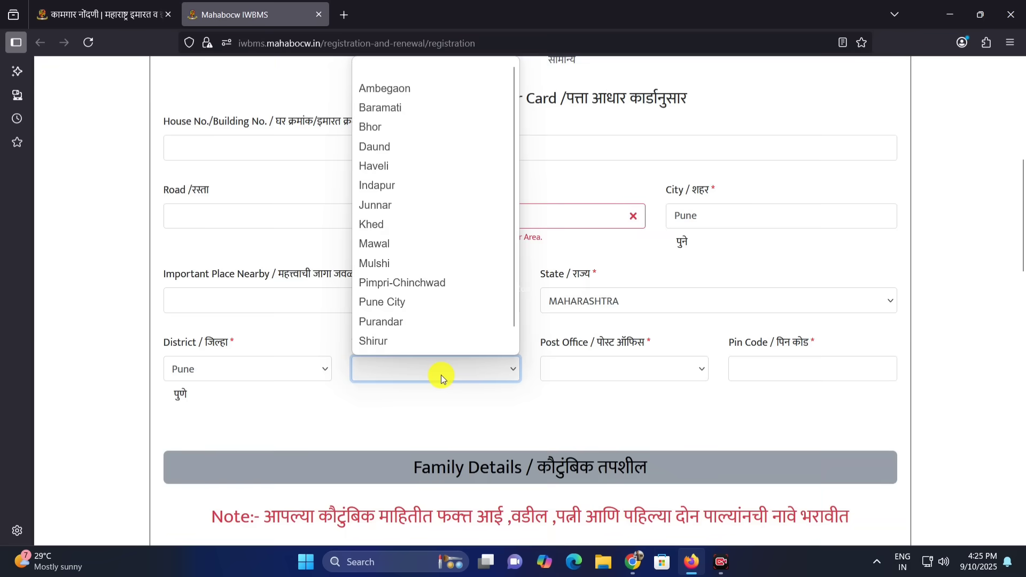
key(h)
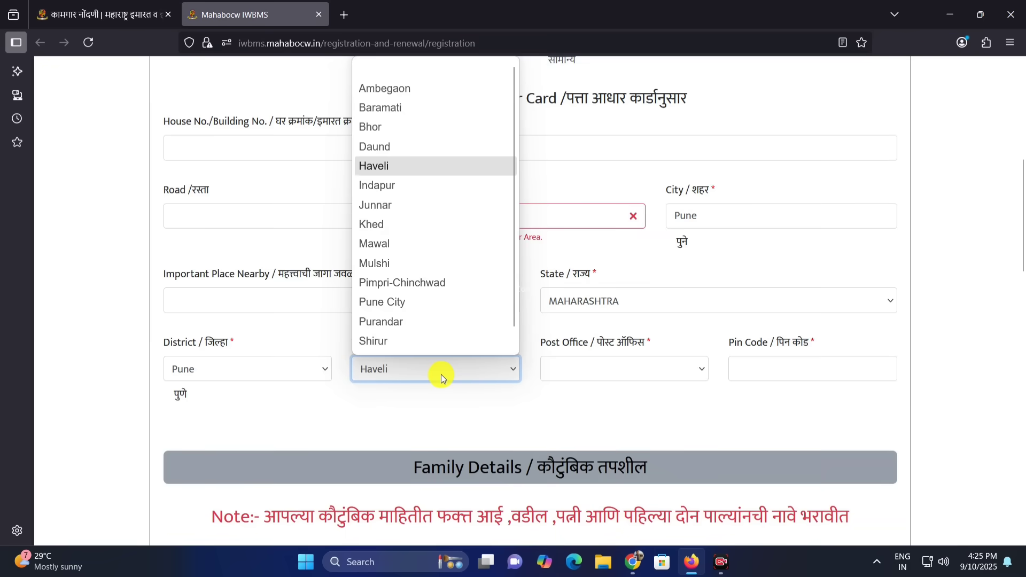
key(Return)
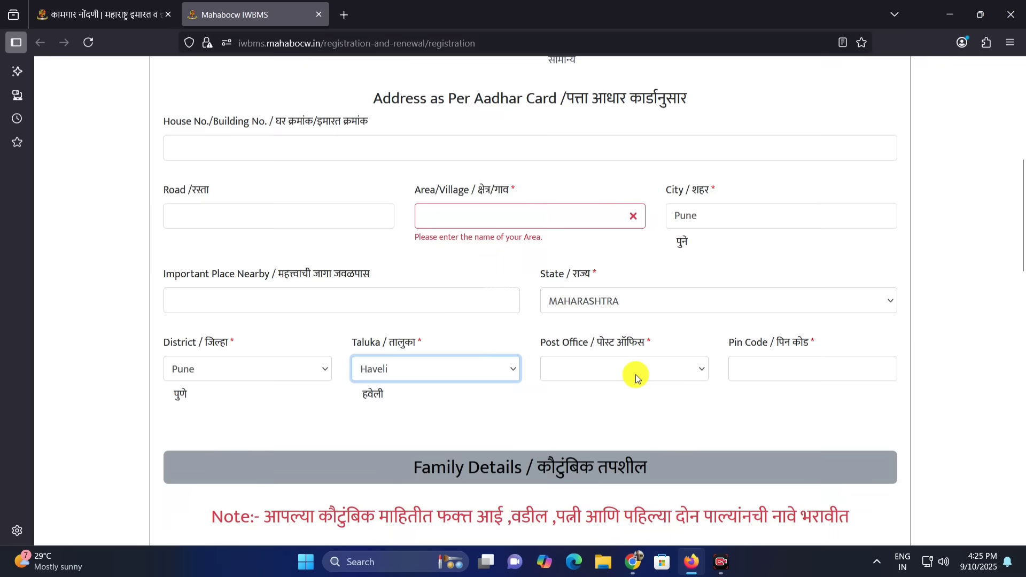
click(636, 378)
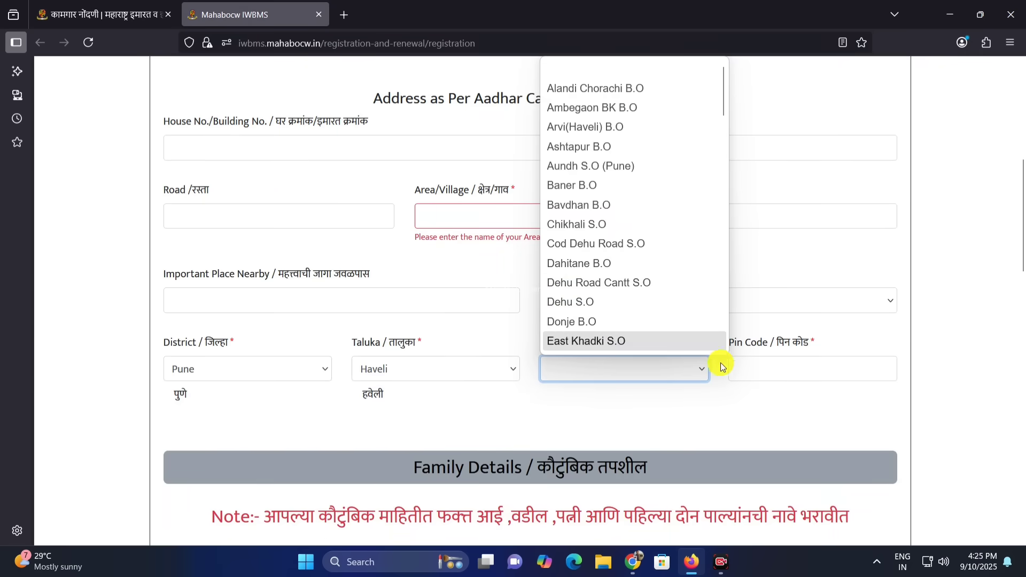
click(769, 381)
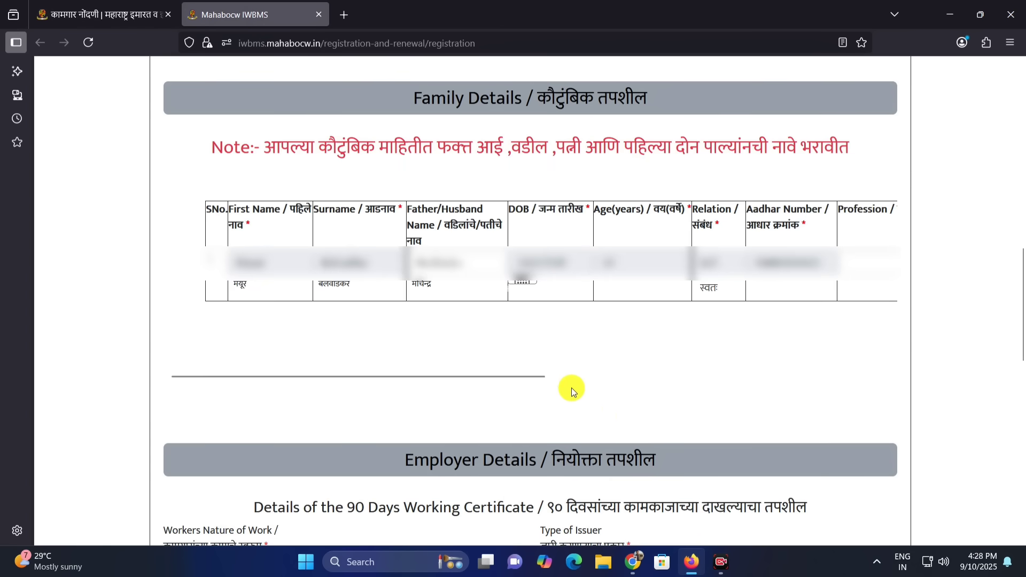
Read the family details note on which family members' names have to be entered
drag(411, 96, 650, 104)
click(650, 105)
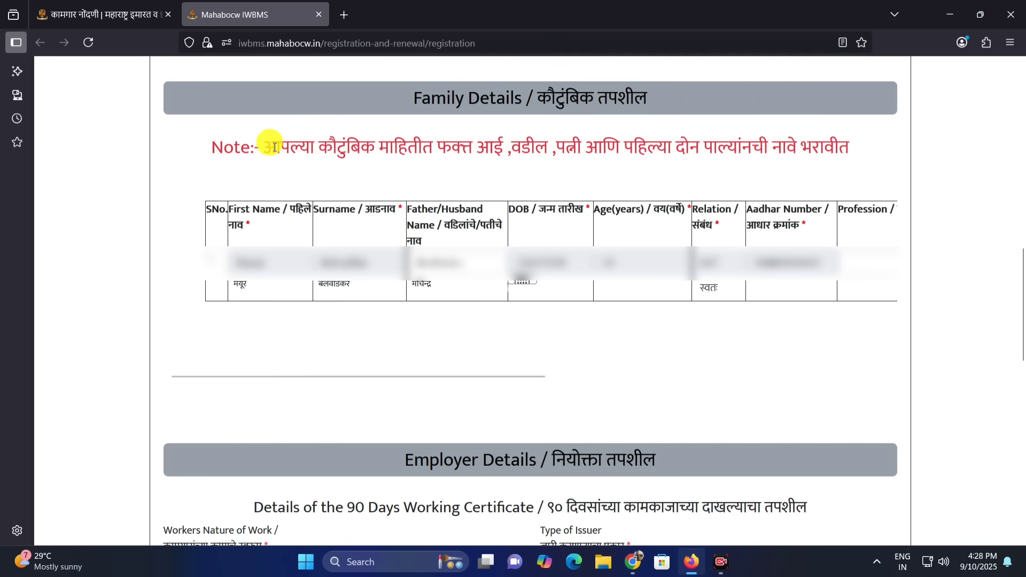
drag(277, 147, 796, 152)
click(449, 150)
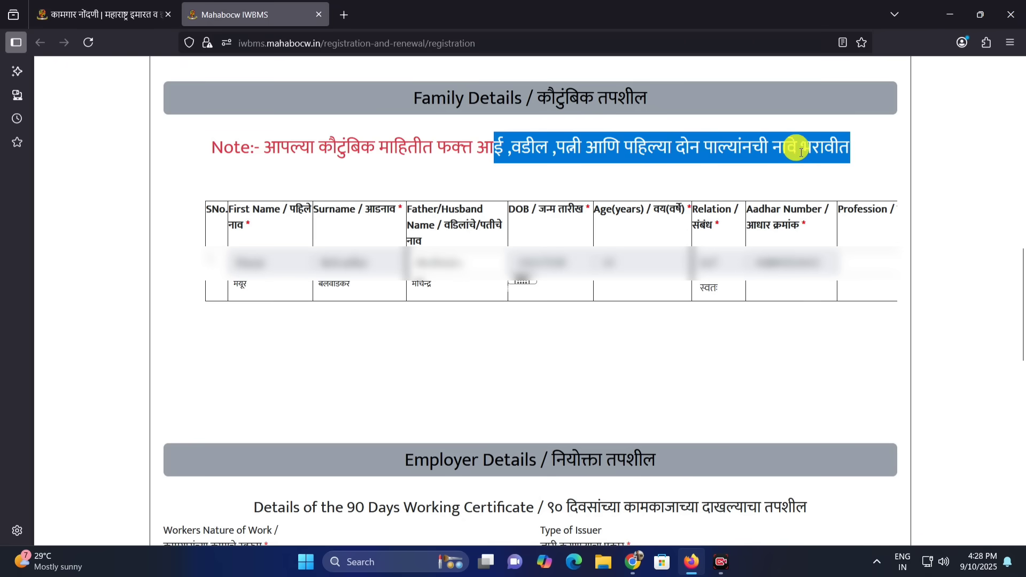
click(599, 152)
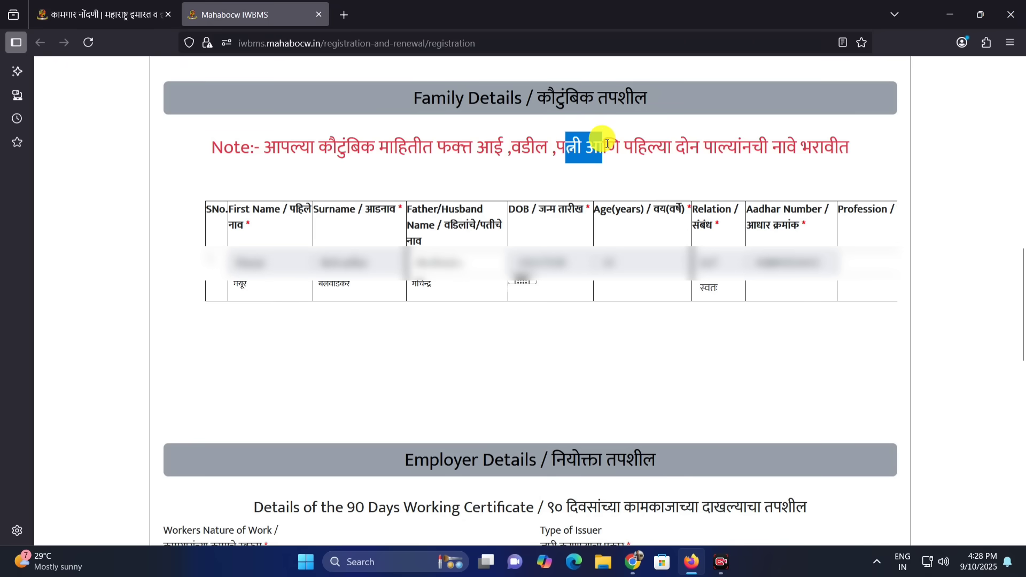
drag(624, 147, 844, 144)
click(752, 158)
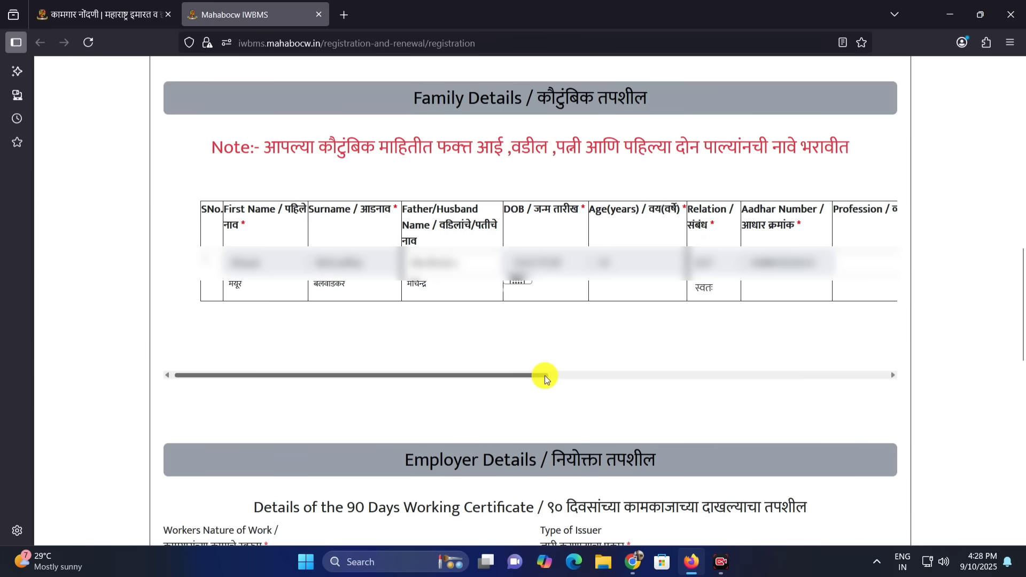
Set the applicant's education to 12th/HSC in the first row of the family details table
drag(543, 376, 898, 373)
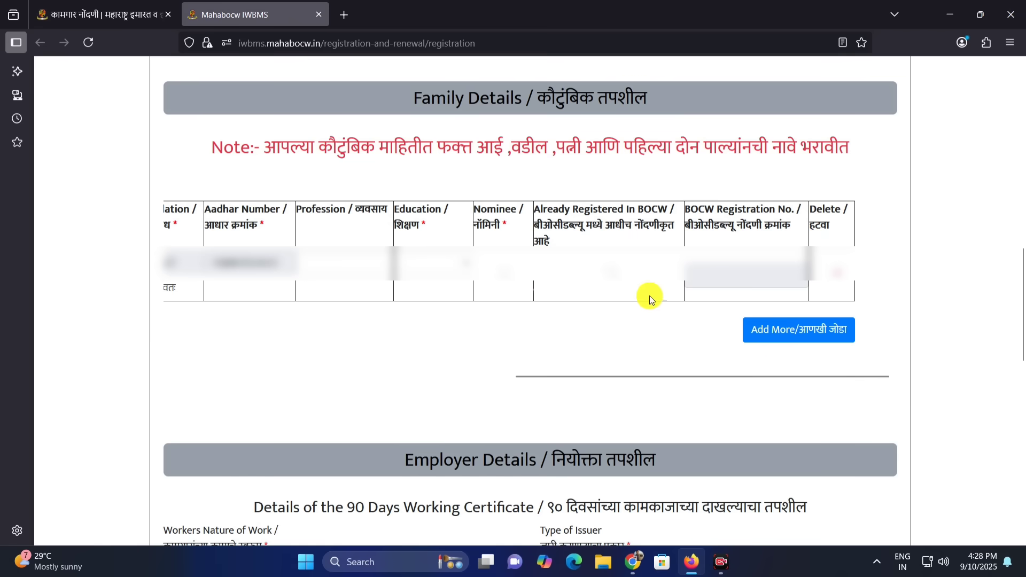
click(345, 259)
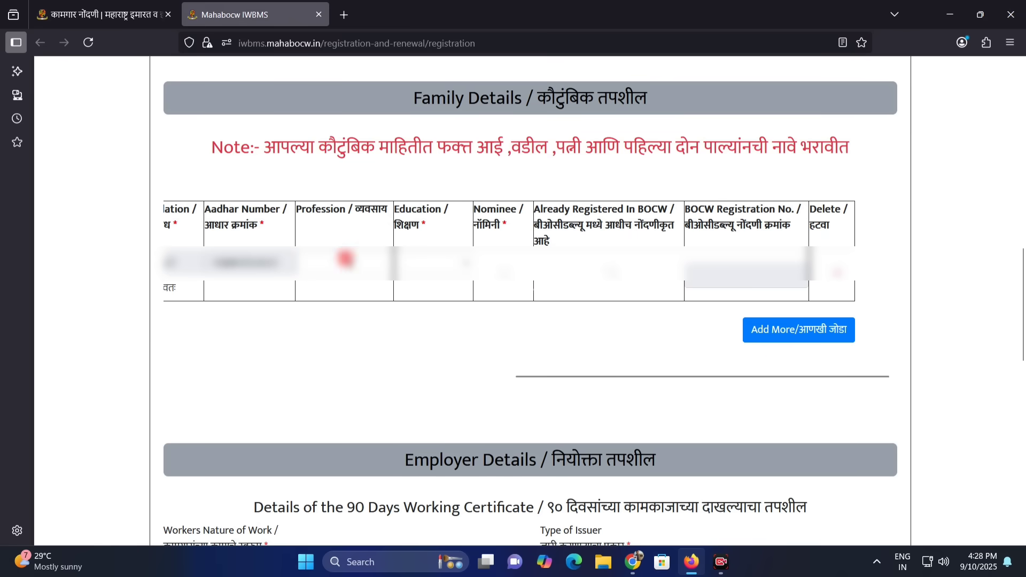
click(431, 264)
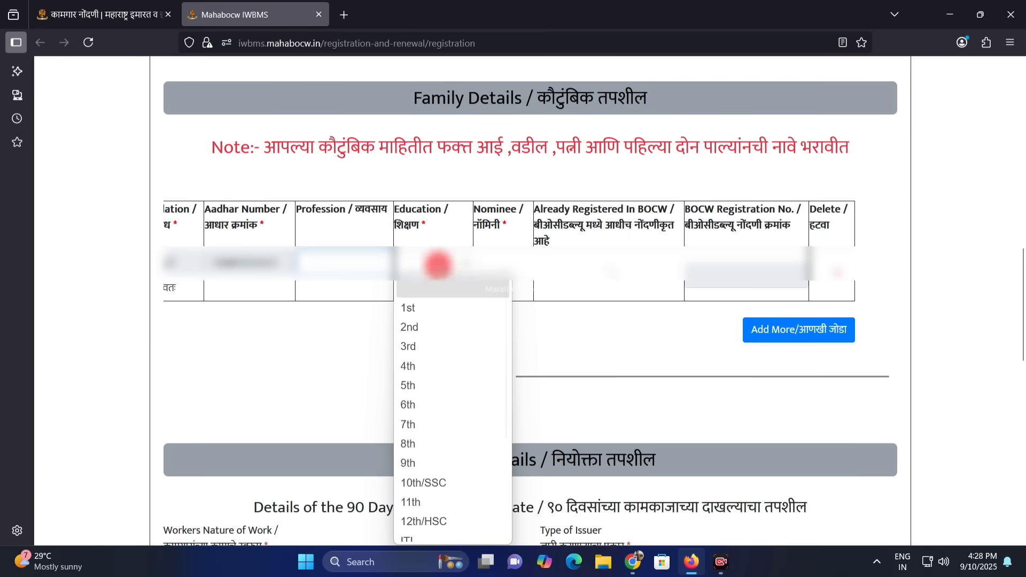
scroll(441, 459, down, 2)
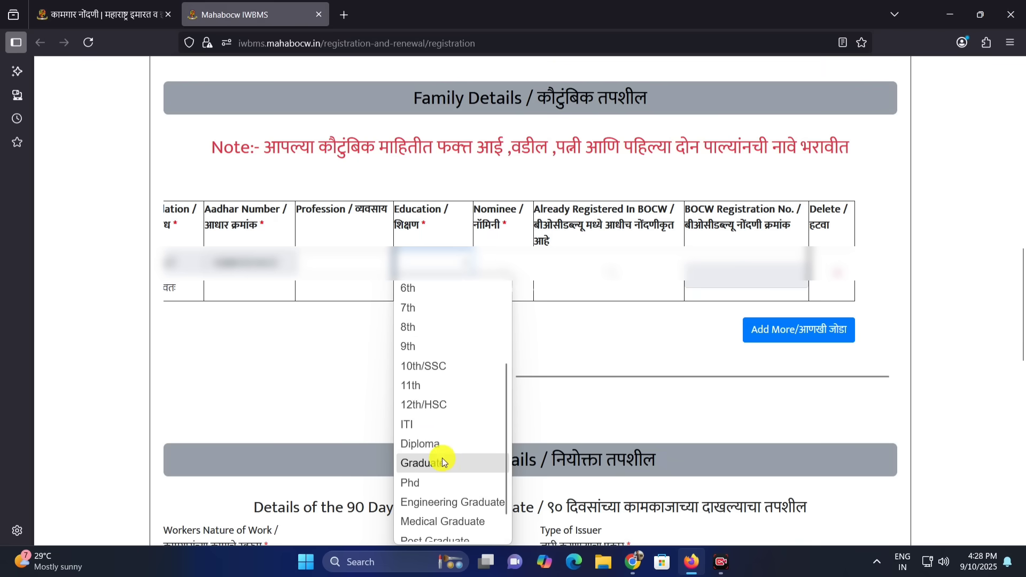
click(429, 412)
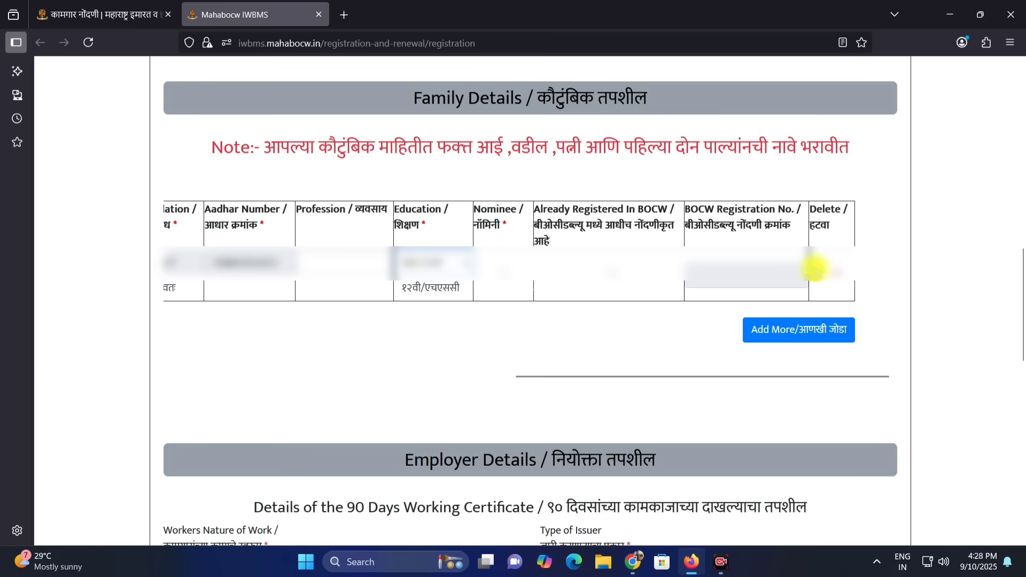
Add a second family member row to the family details table
click(807, 324)
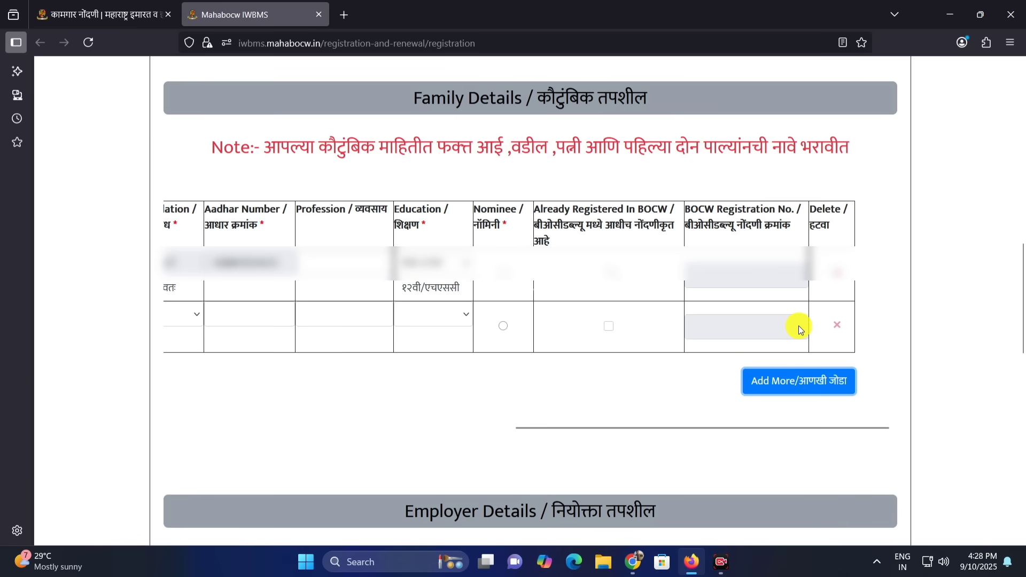
drag(780, 426, 374, 428)
Look over the first name, surname, father/husband name, date of birth and relation fields in the second family member row
click(249, 306)
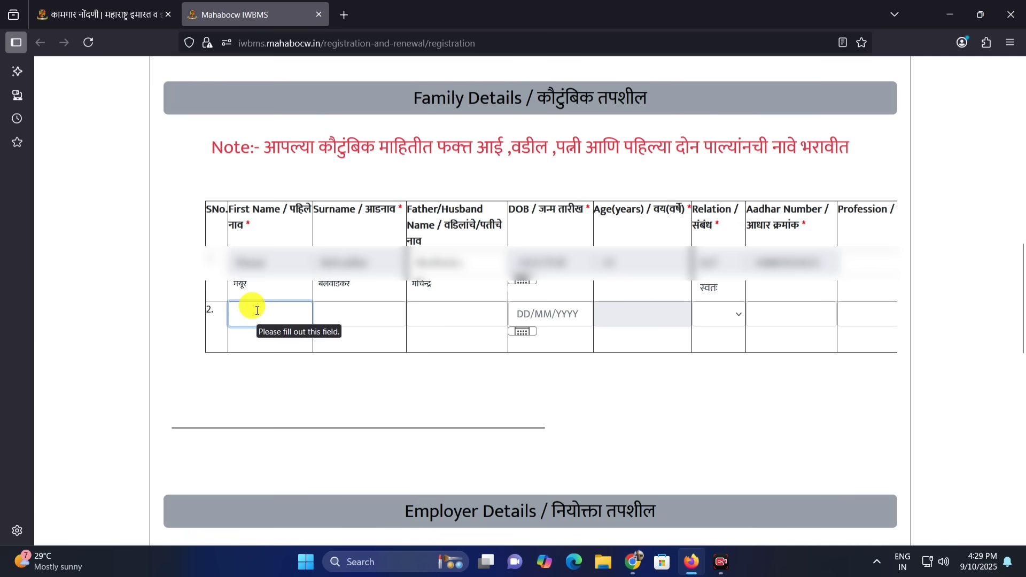
click(354, 317)
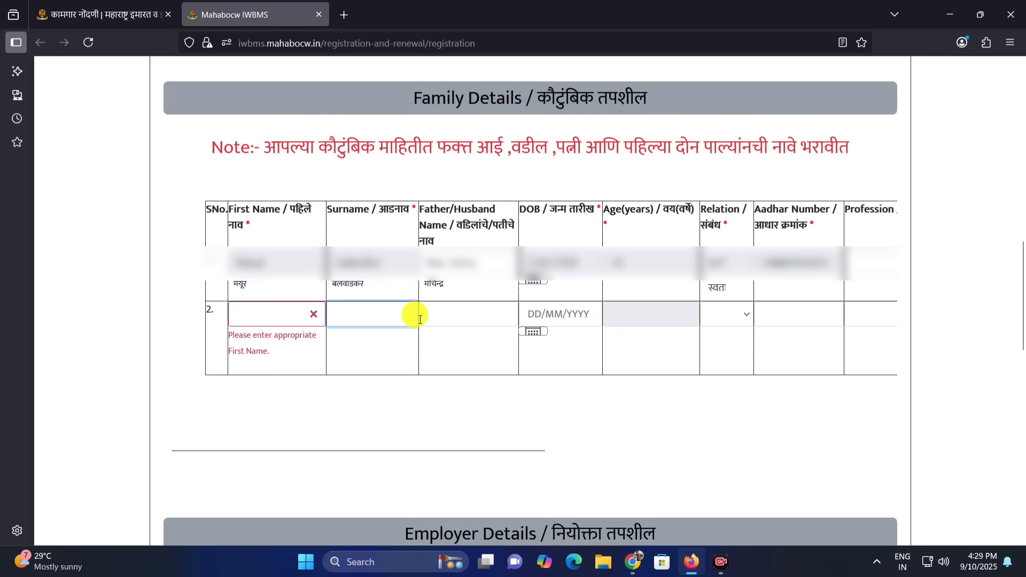
click(483, 313)
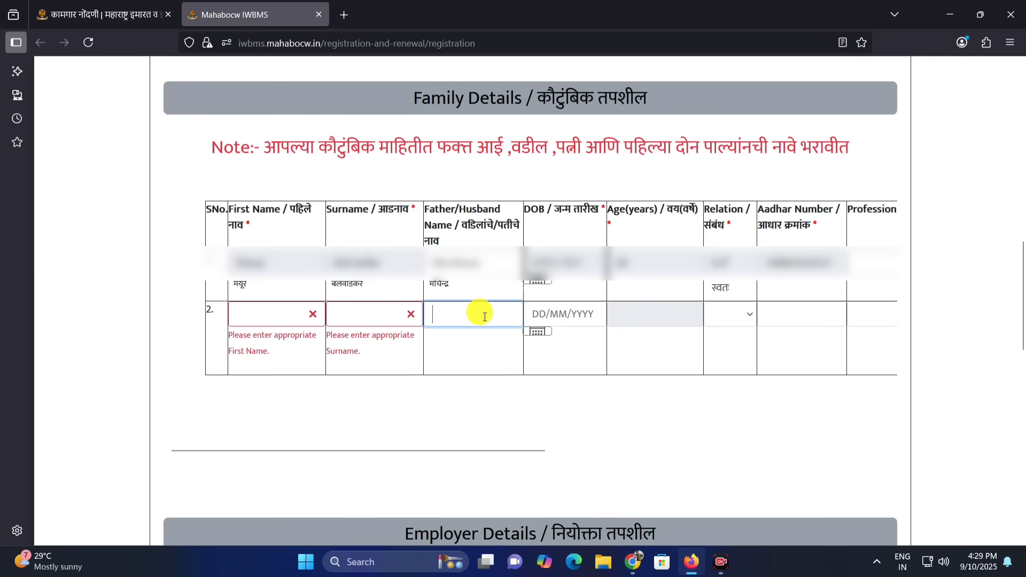
click(568, 315)
click(729, 316)
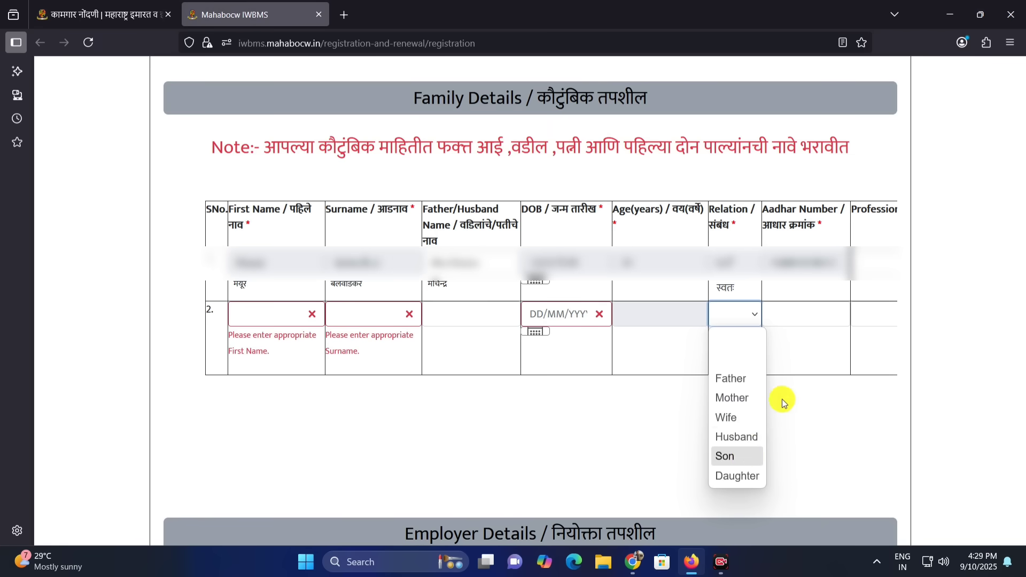
click(771, 458)
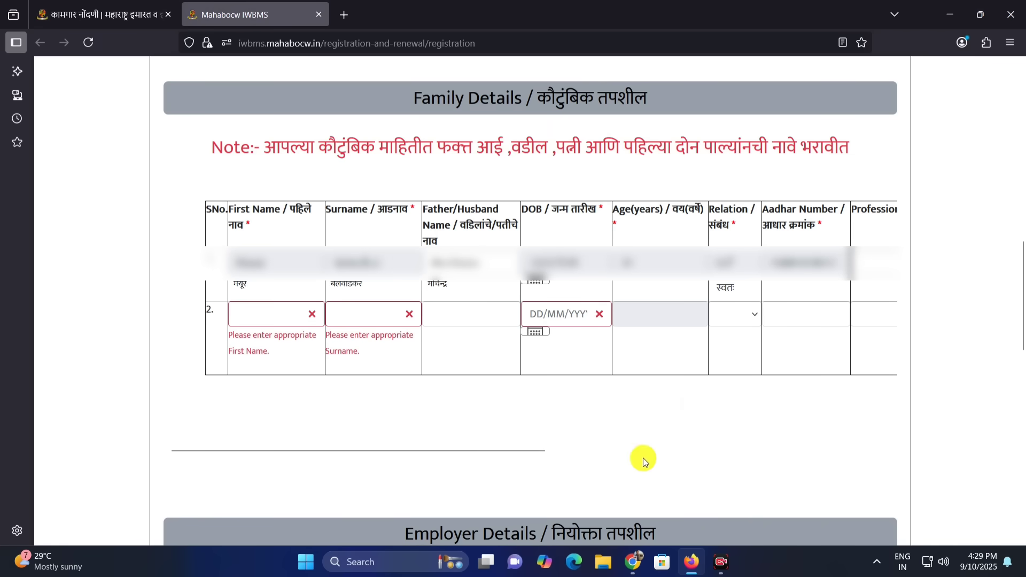
Examine the Aadhaar number, profession and education fields of the second family member row
drag(536, 456, 879, 449)
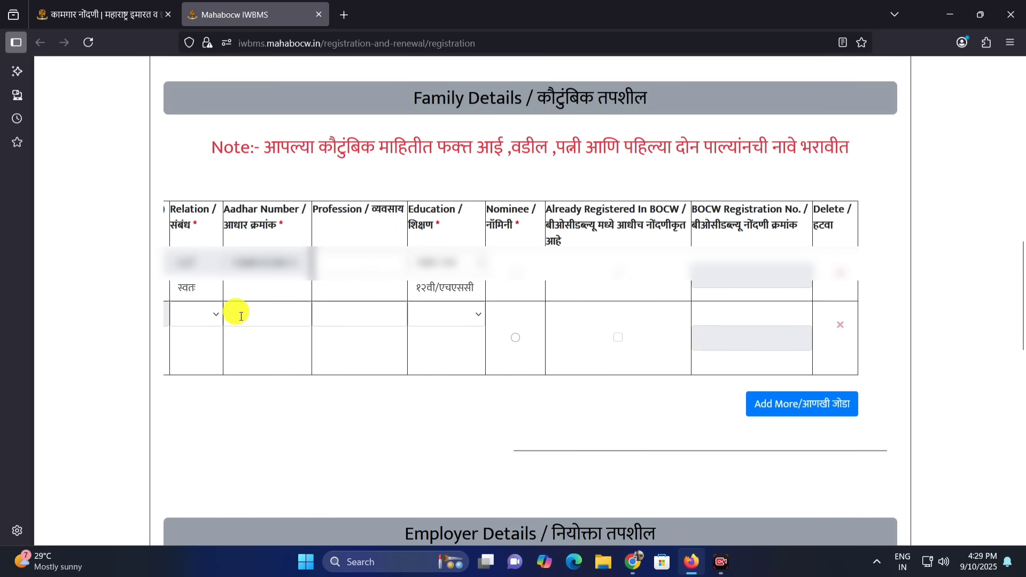
click(264, 314)
click(336, 314)
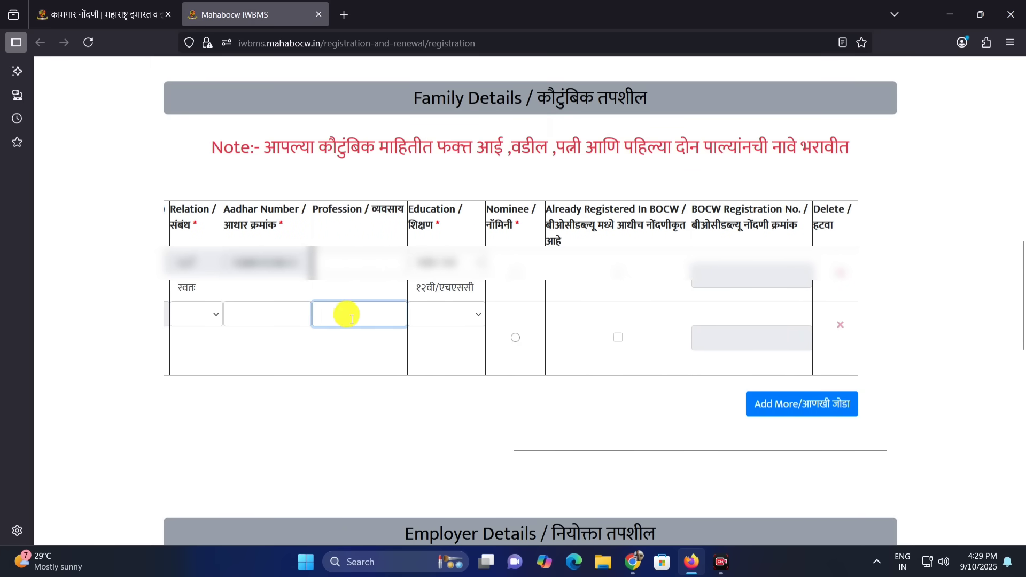
click(422, 315)
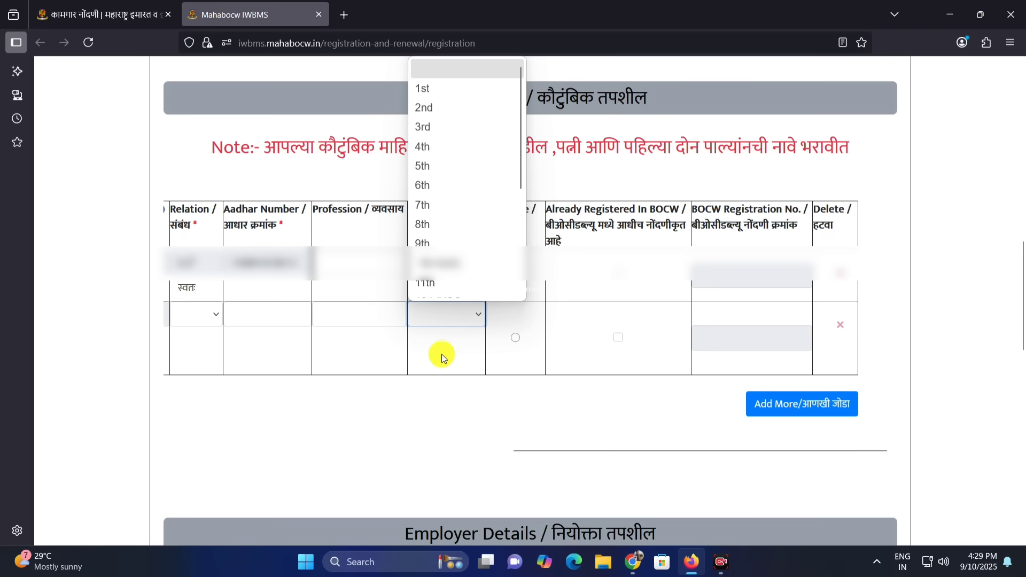
Mark the second family member as the nominee and add a third row to the family details table
click(508, 347)
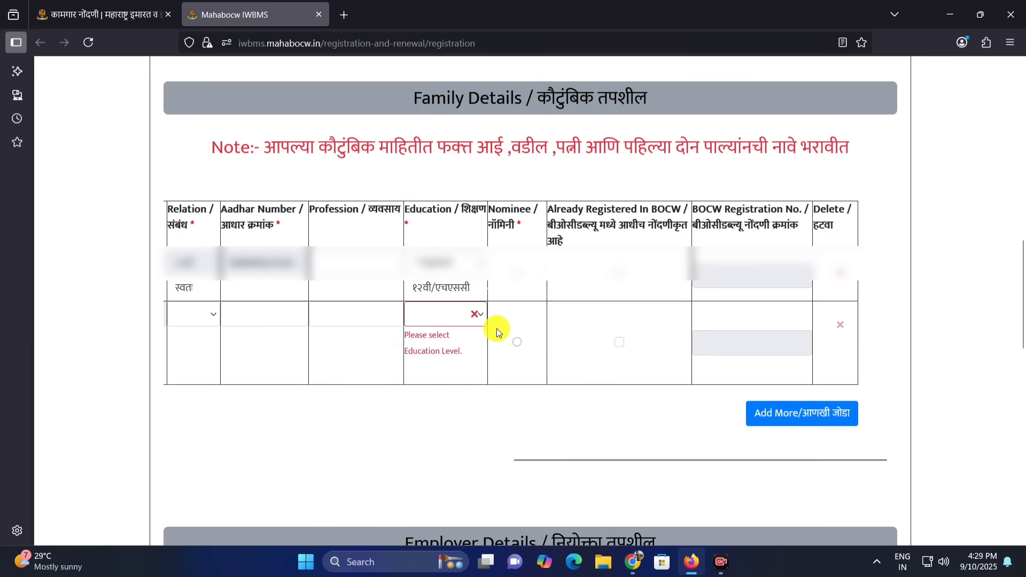
click(521, 341)
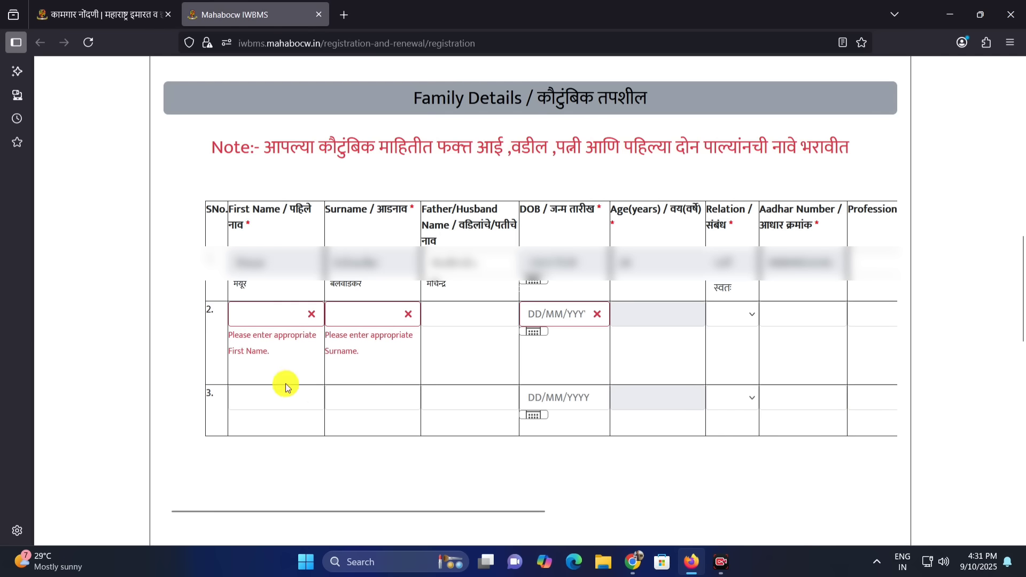
Look over the name, date of birth, relation and Aadhaar number fields in the third family member row
click(269, 397)
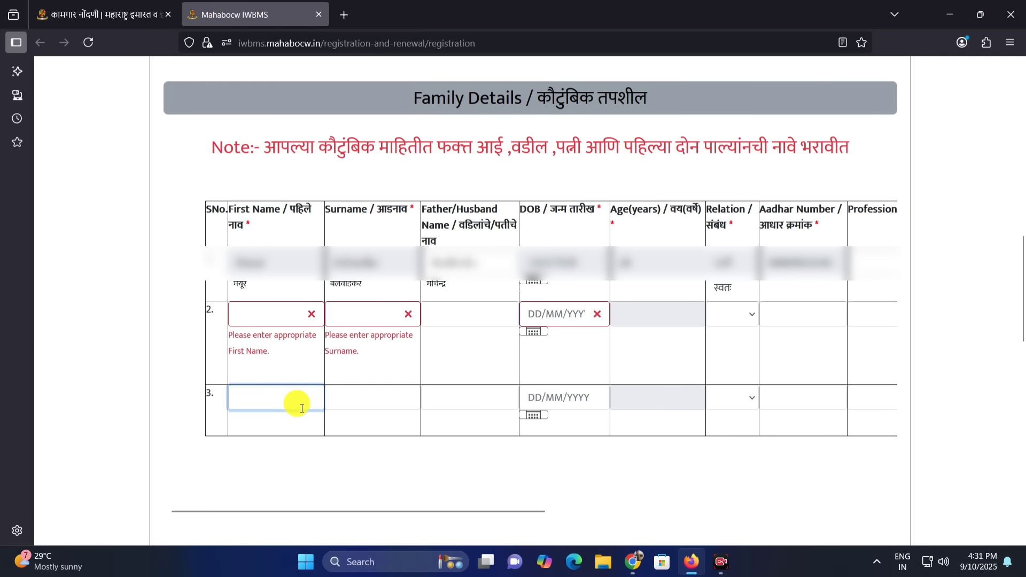
click(365, 398)
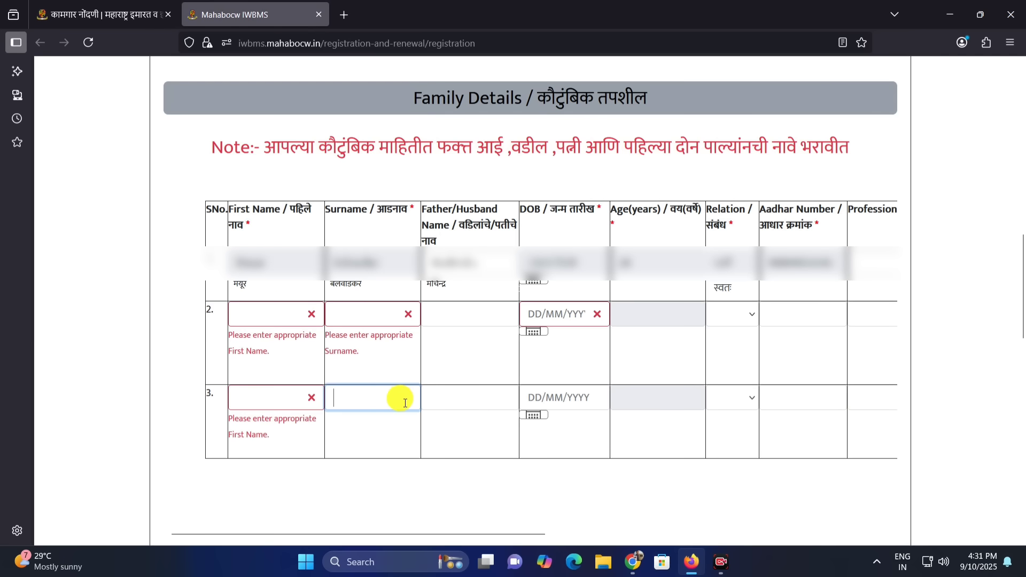
click(495, 399)
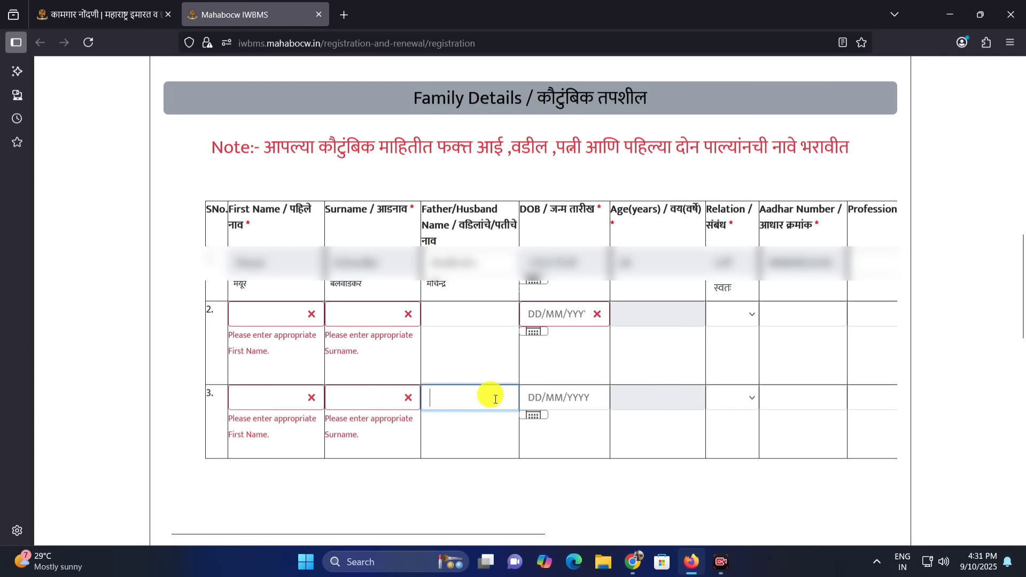
click(463, 367)
click(500, 394)
click(593, 406)
click(749, 400)
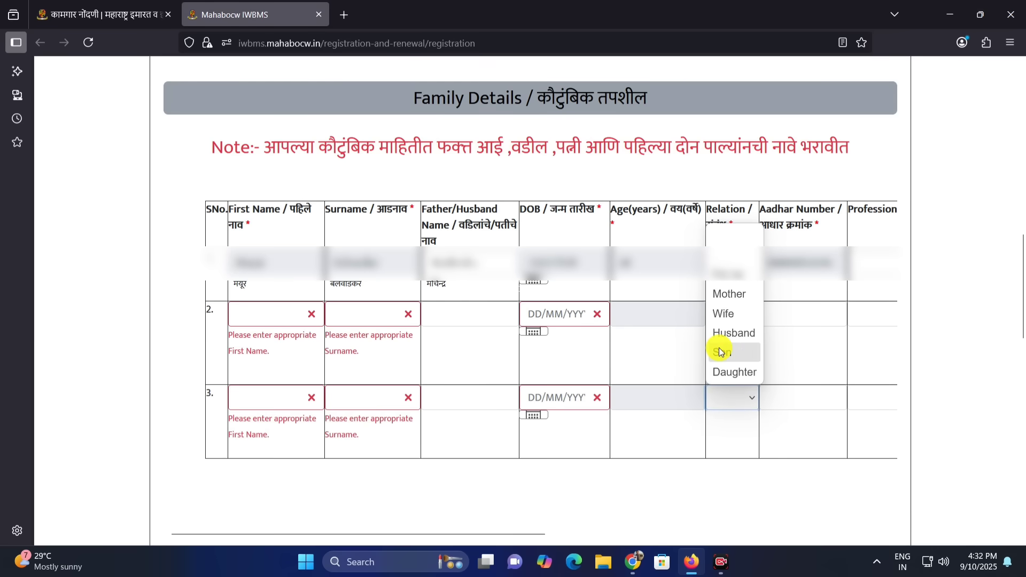
click(796, 425)
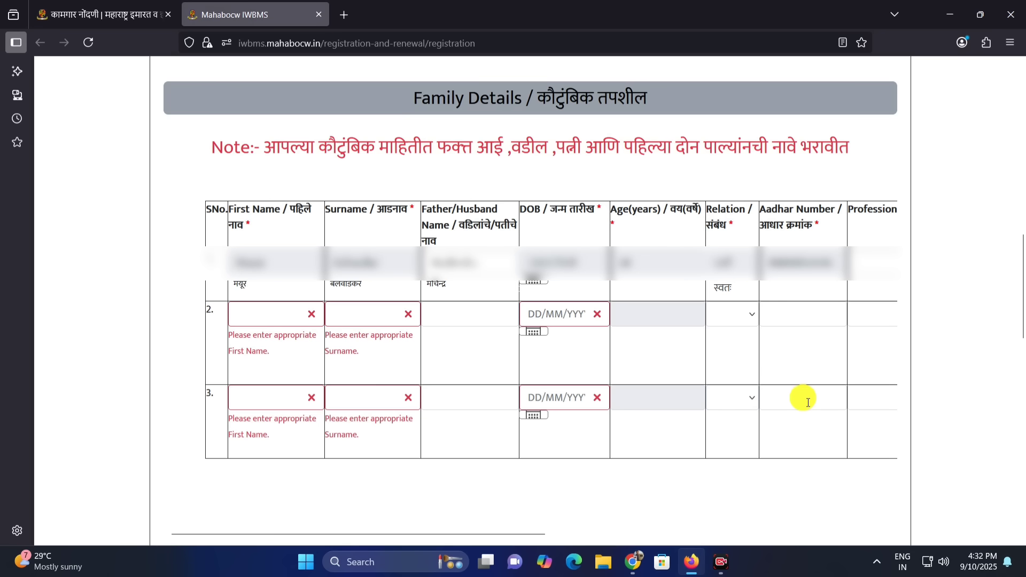
click(801, 400)
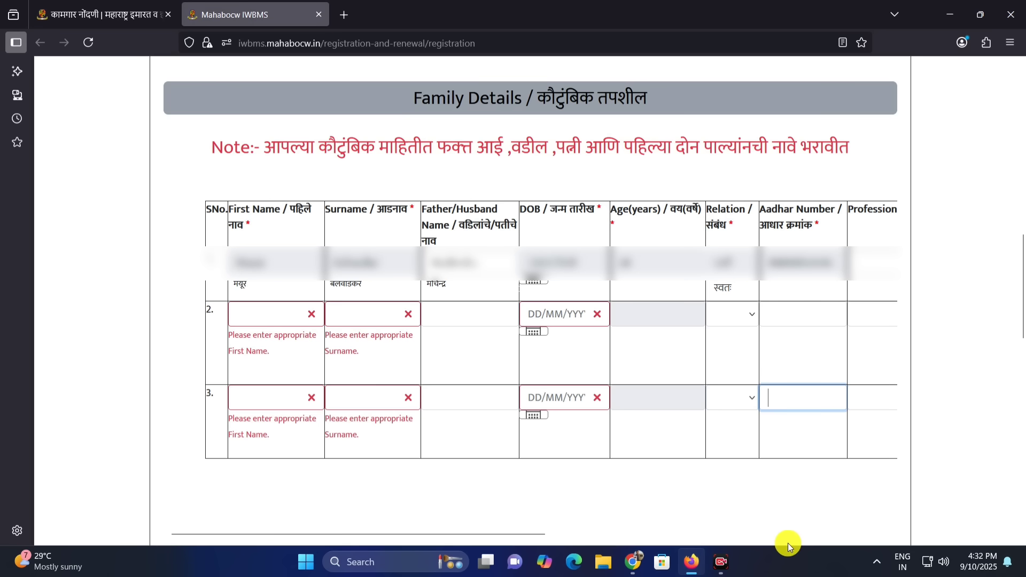
Set the third family member's education level to 10th/SSC in the family details table
click(829, 534)
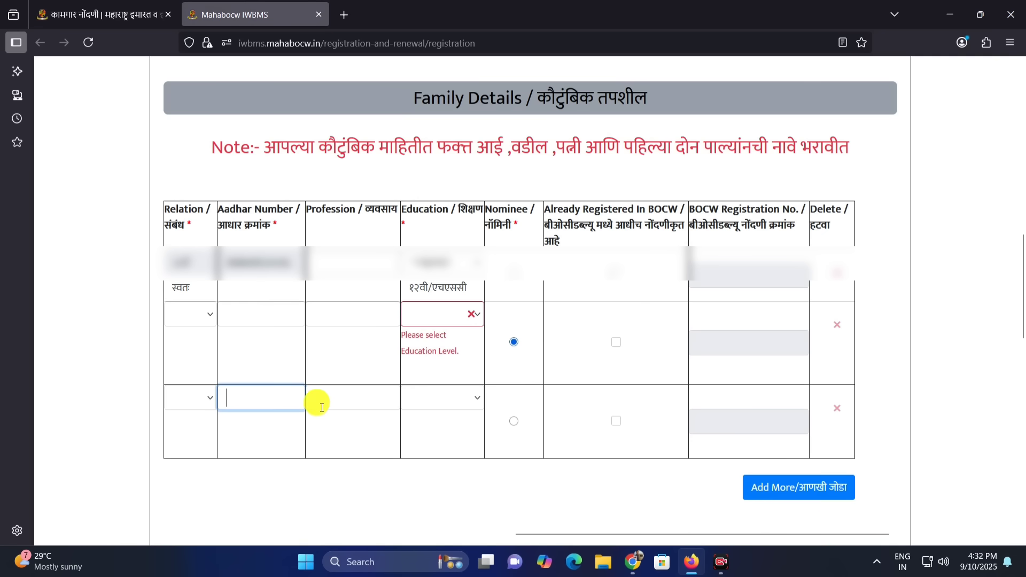
click(336, 398)
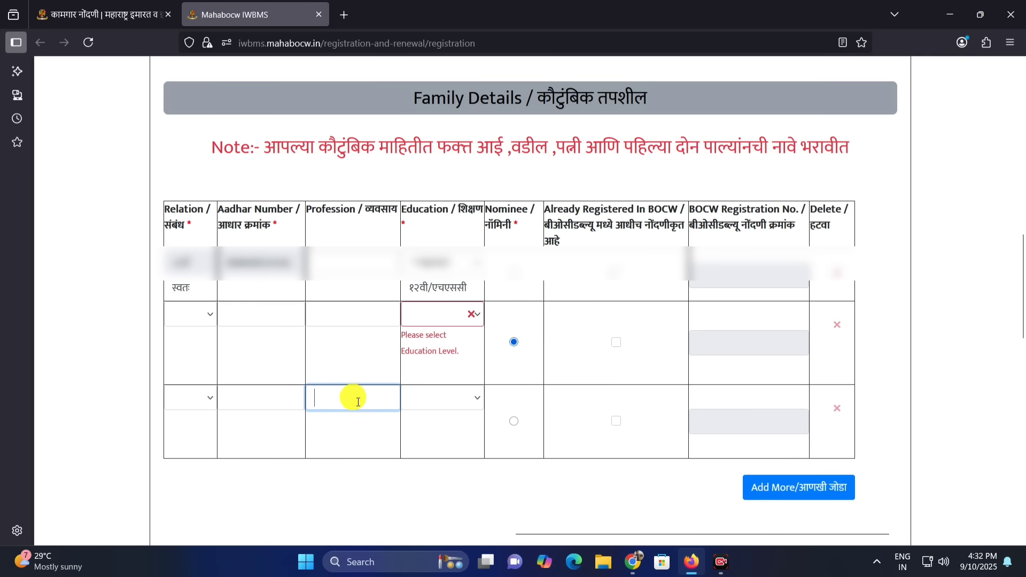
click(425, 393)
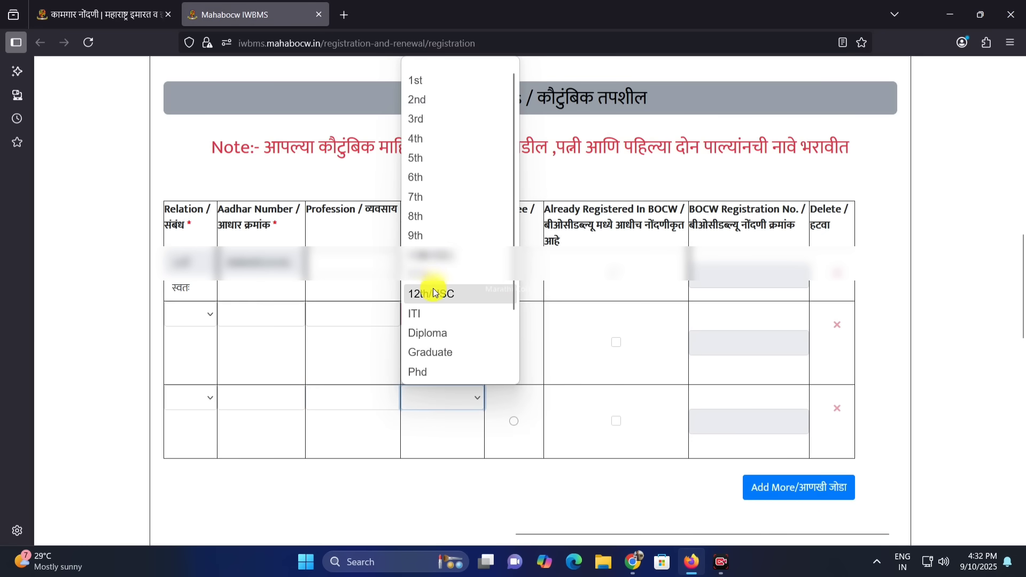
click(437, 298)
click(431, 396)
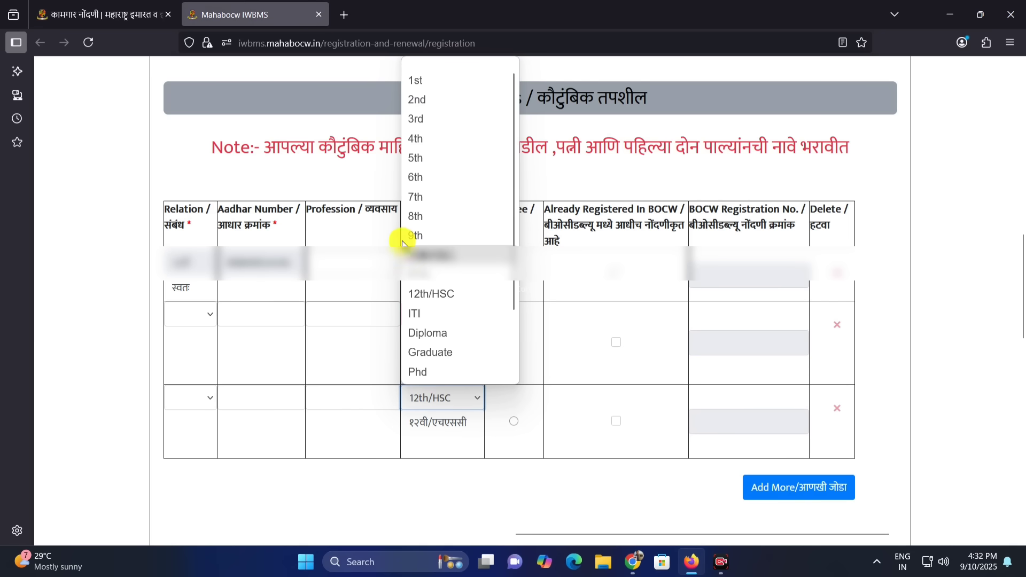
click(470, 252)
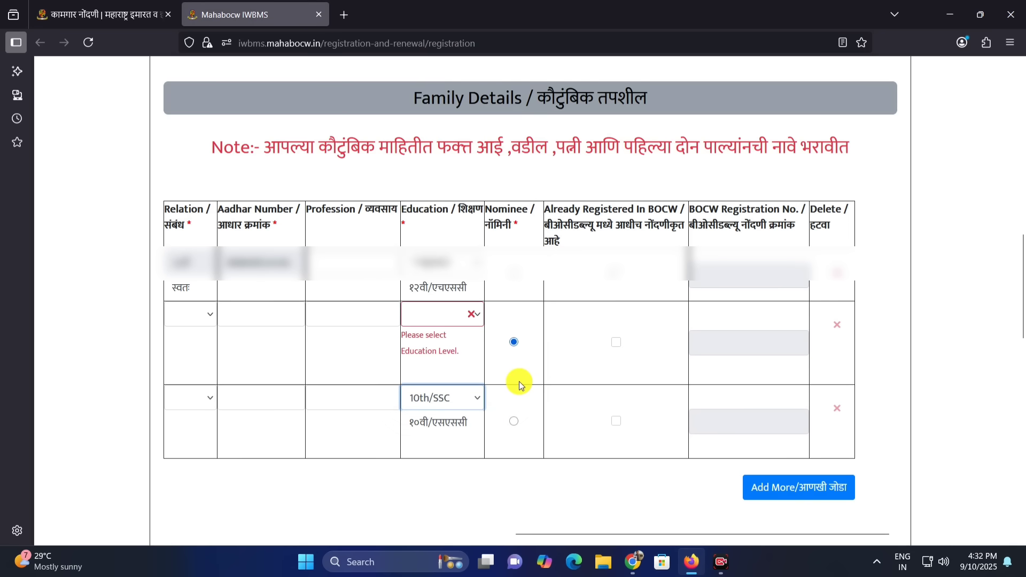
click(551, 404)
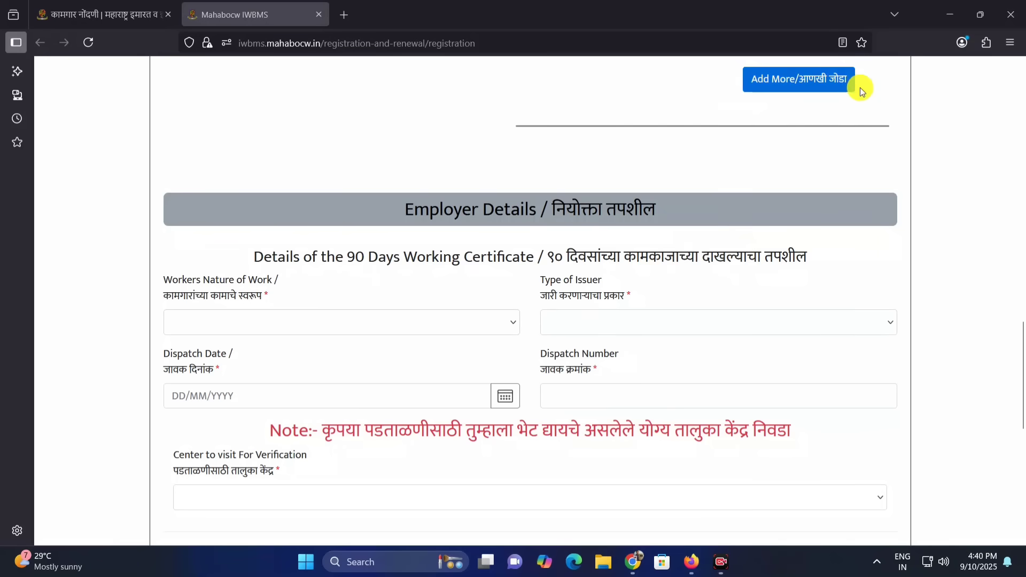
Look through the available options for the worker's nature of work in the Employer Details section
scroll(603, 149, down, 1)
drag(404, 138, 650, 138)
click(650, 137)
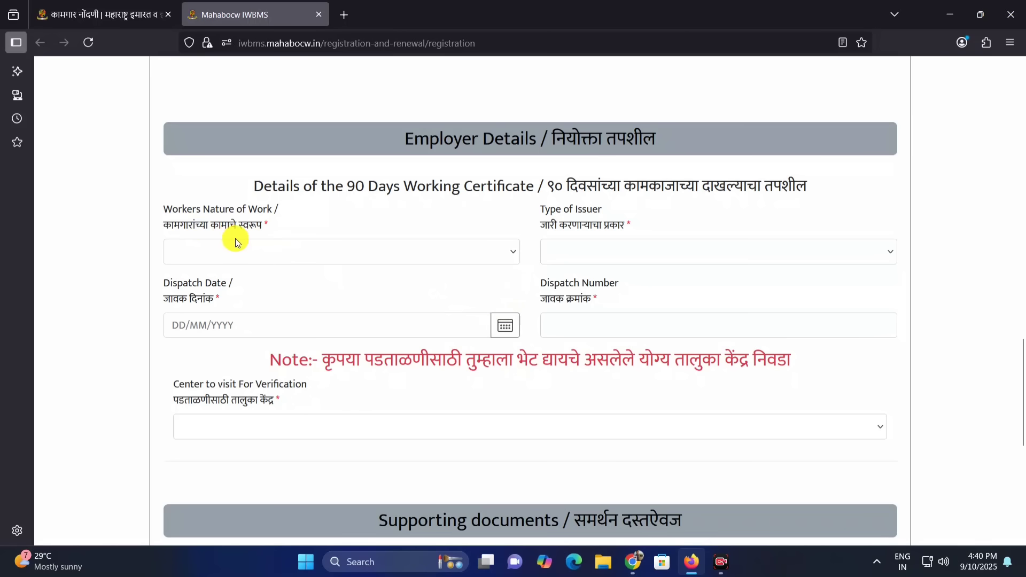
click(285, 250)
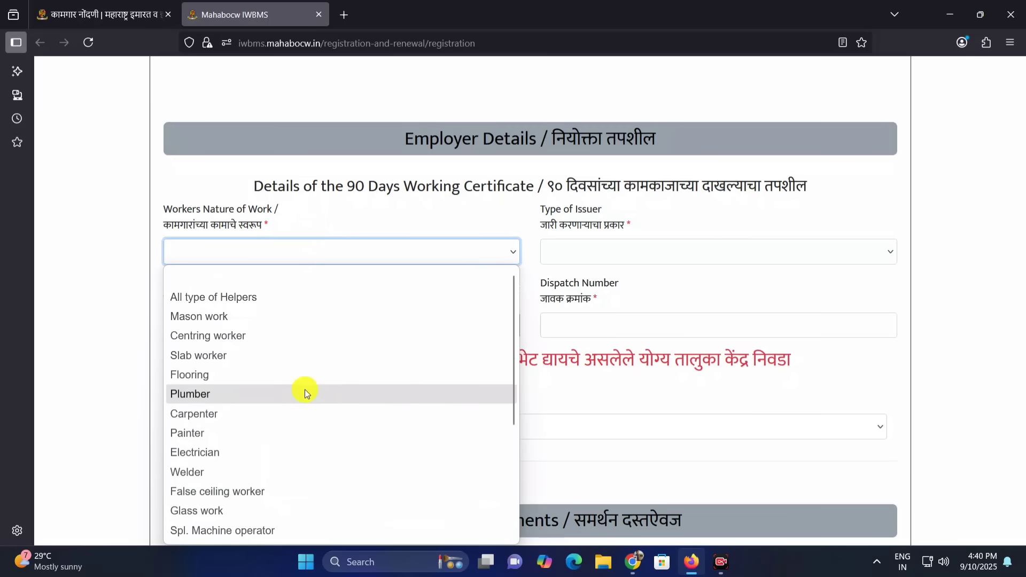
scroll(302, 401, down, 2)
scroll(300, 411, down, 1)
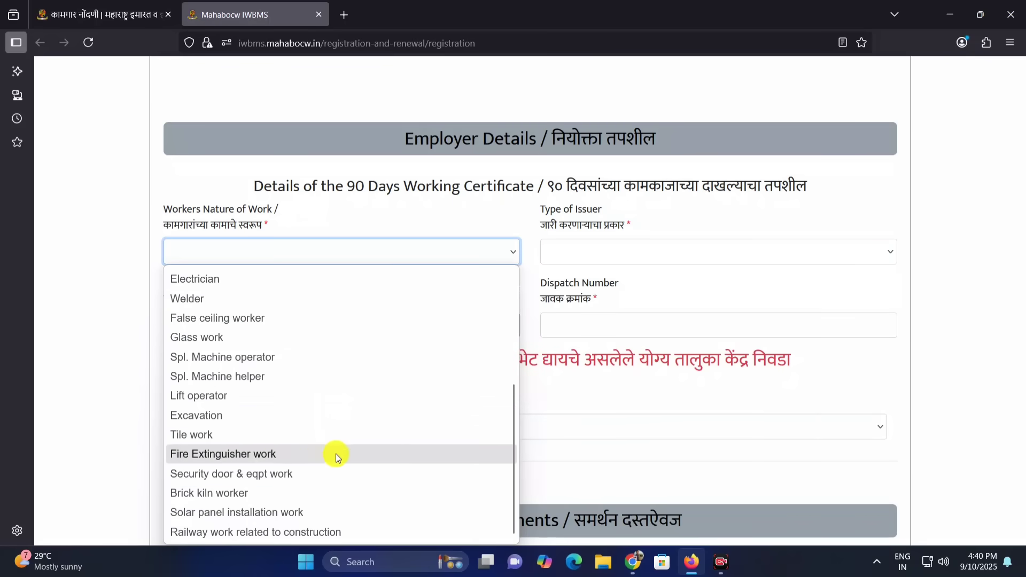
scroll(296, 503, up, 3)
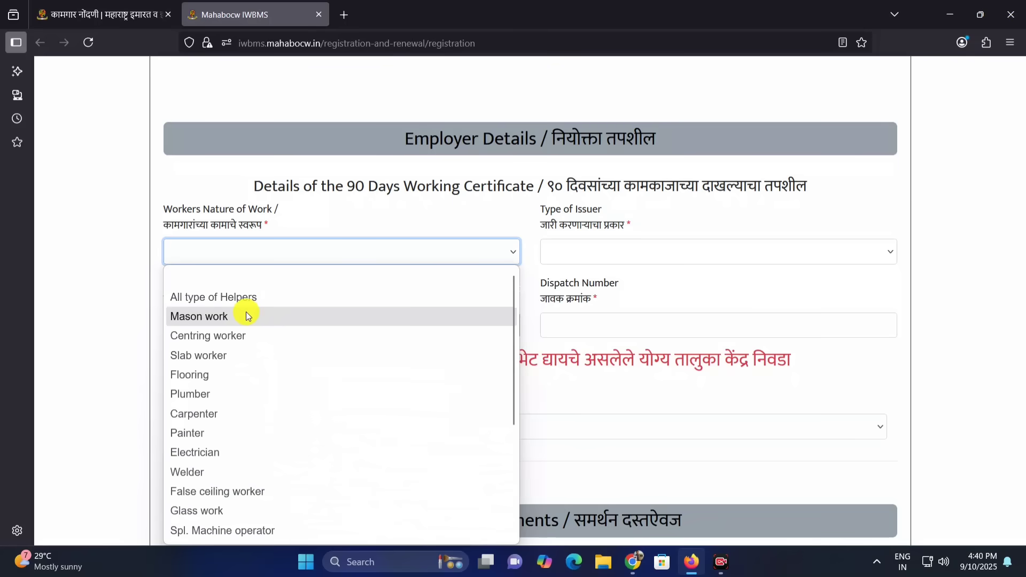
scroll(249, 314, down, 2)
scroll(246, 316, down, 1)
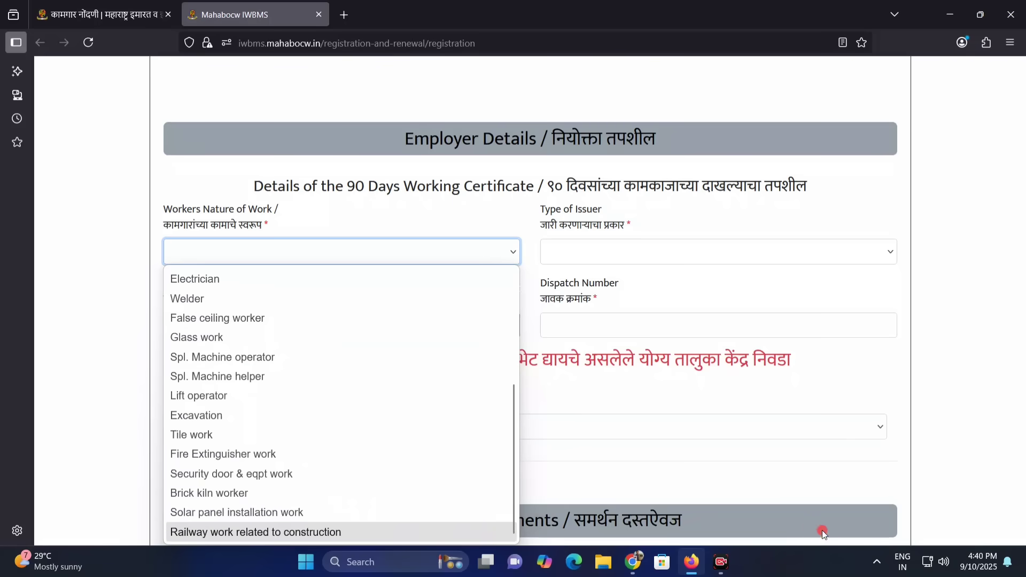
scroll(824, 534, down, 1)
Set the worker's nature of work to Carpenter and the type of issuer to Contractor/Developer
click(377, 185)
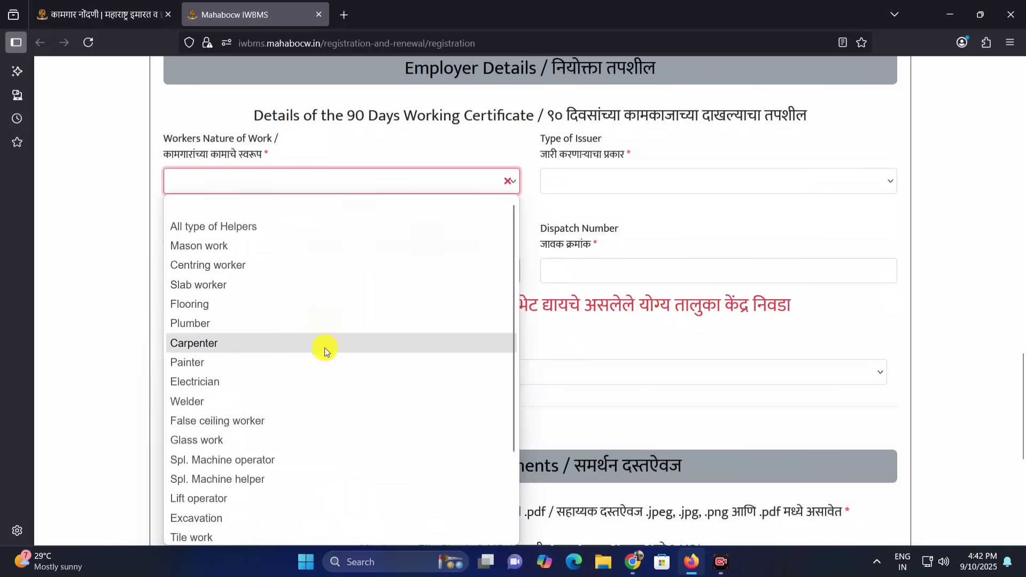
click(226, 344)
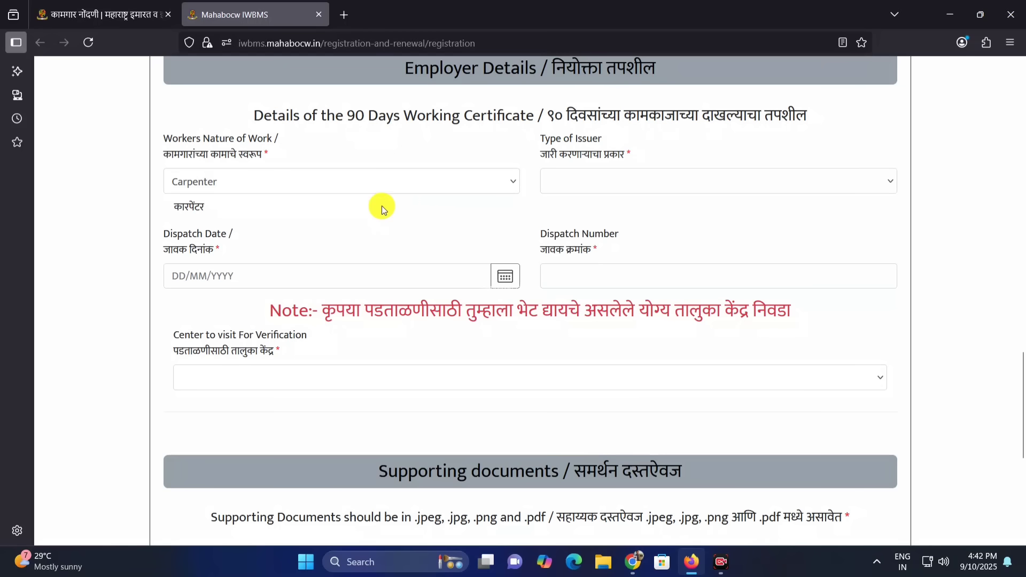
click(592, 182)
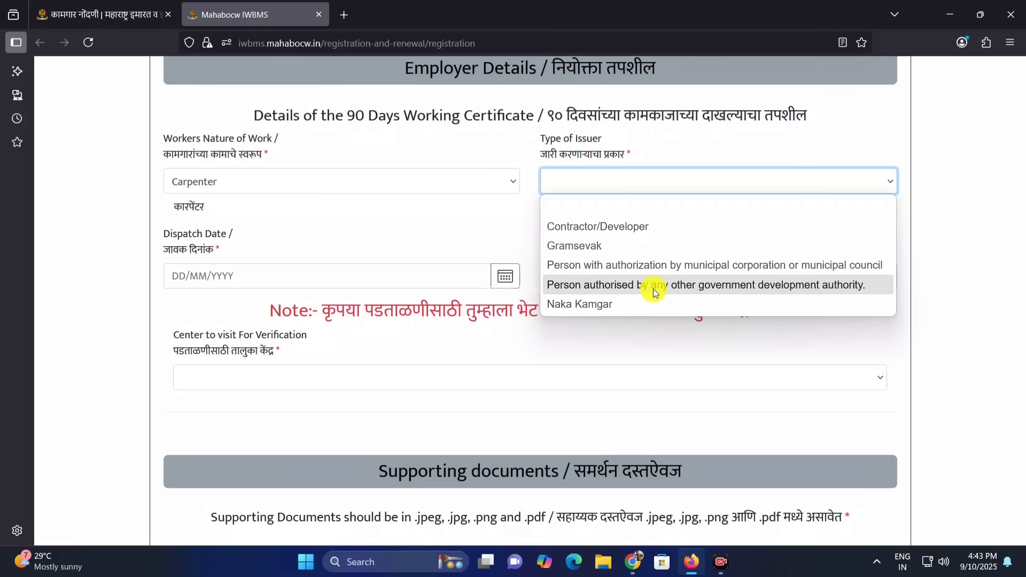
click(627, 227)
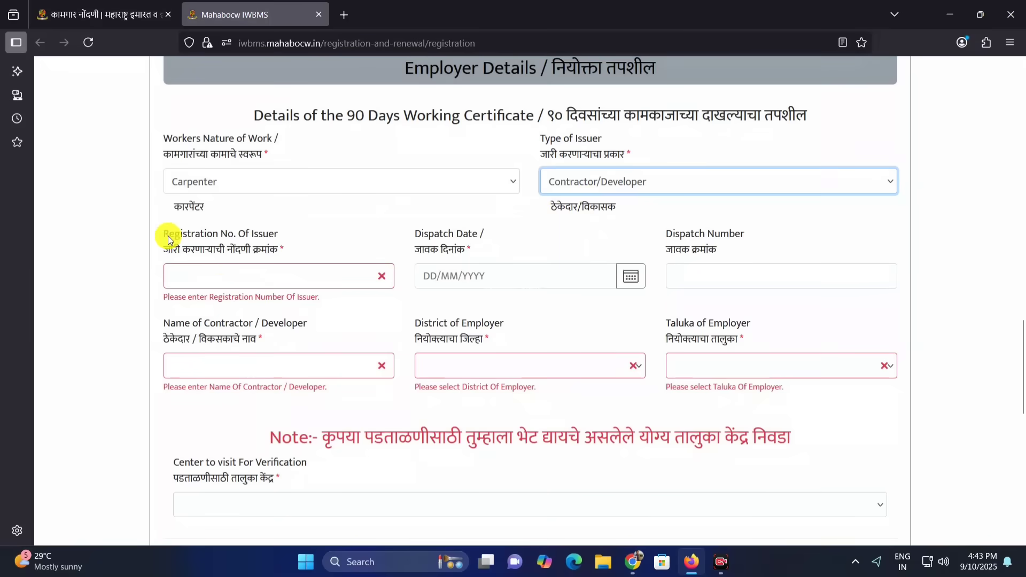
Examine the issuer's registration number field and the image of the 90 days work certificate
drag(168, 234, 222, 259)
click(225, 274)
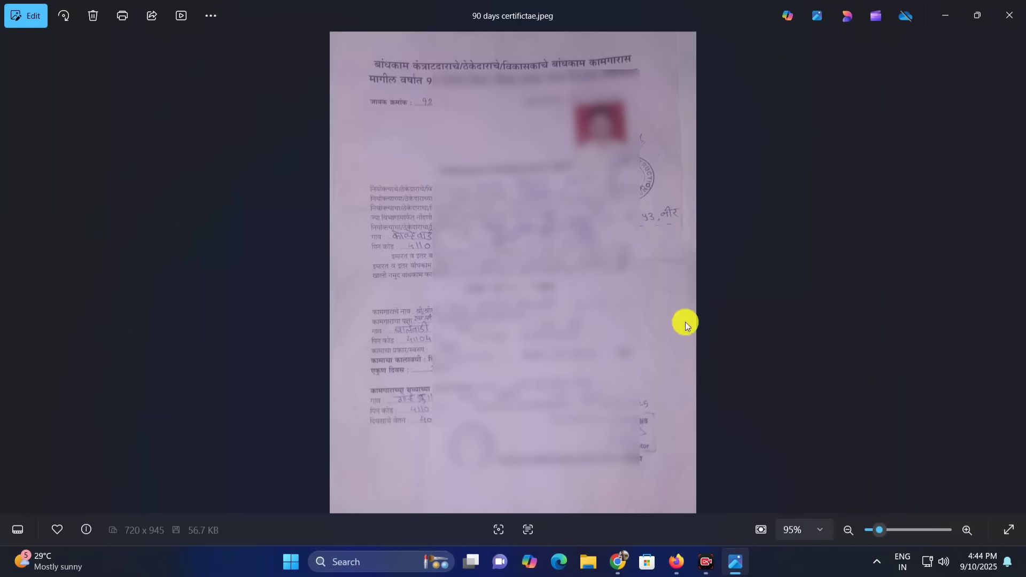
key(alt+Tab)
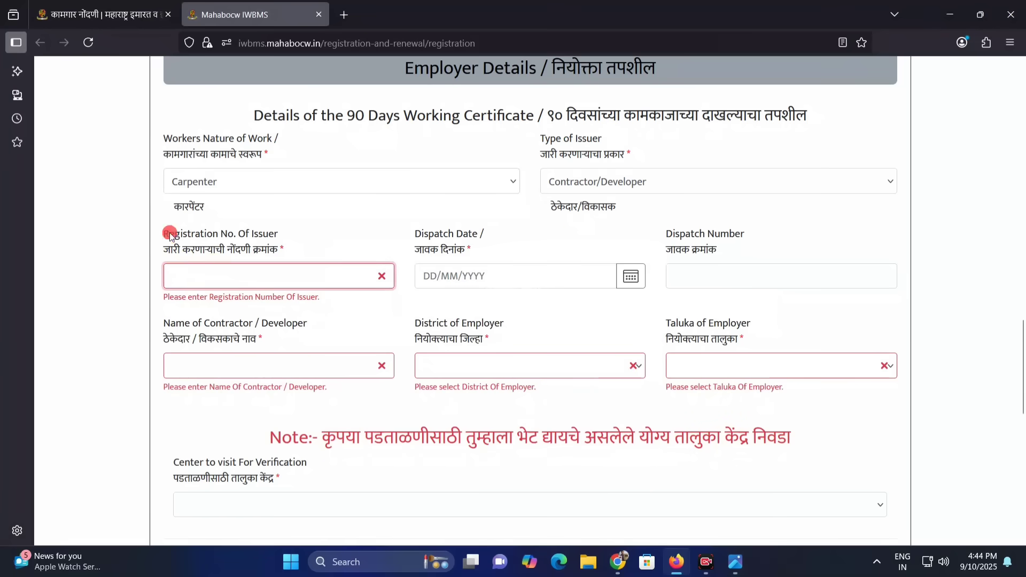
drag(170, 233, 229, 234)
click(256, 235)
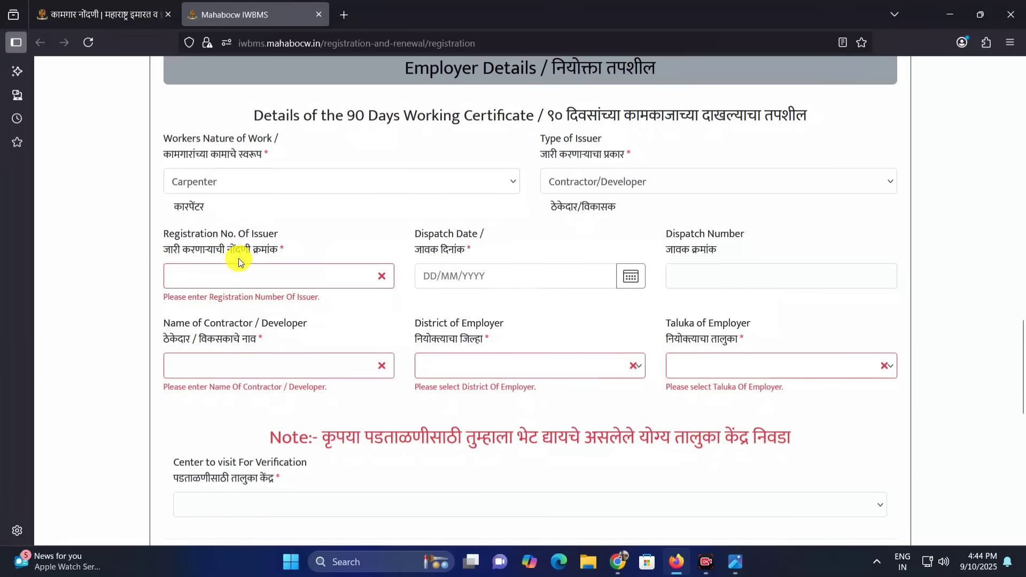
click(209, 273)
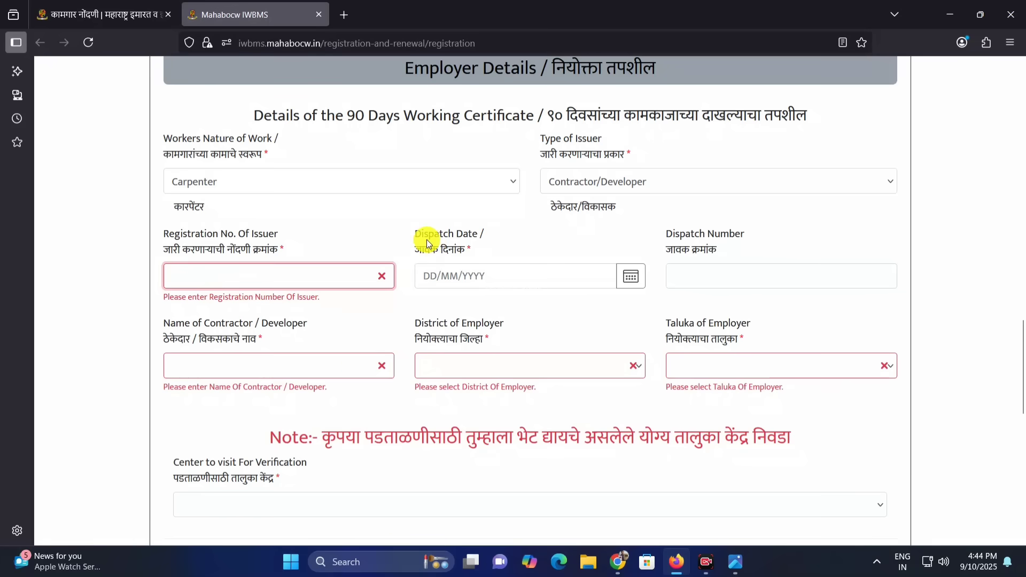
Enter 10/06/2025 as the dispatch date and 12 as the dispatch number of the 90 days working certificate
drag(425, 236, 469, 237)
click(502, 261)
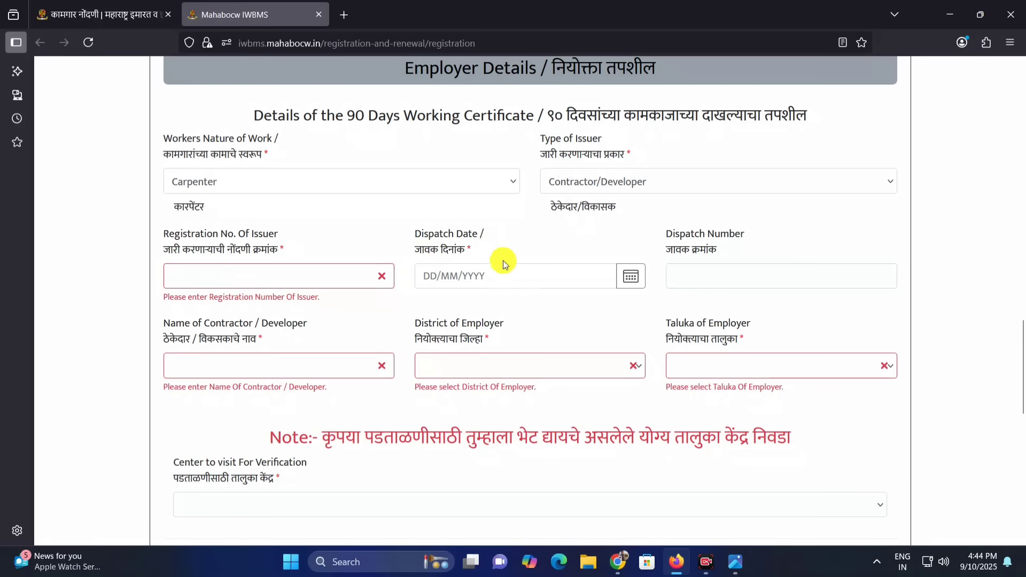
click(479, 279)
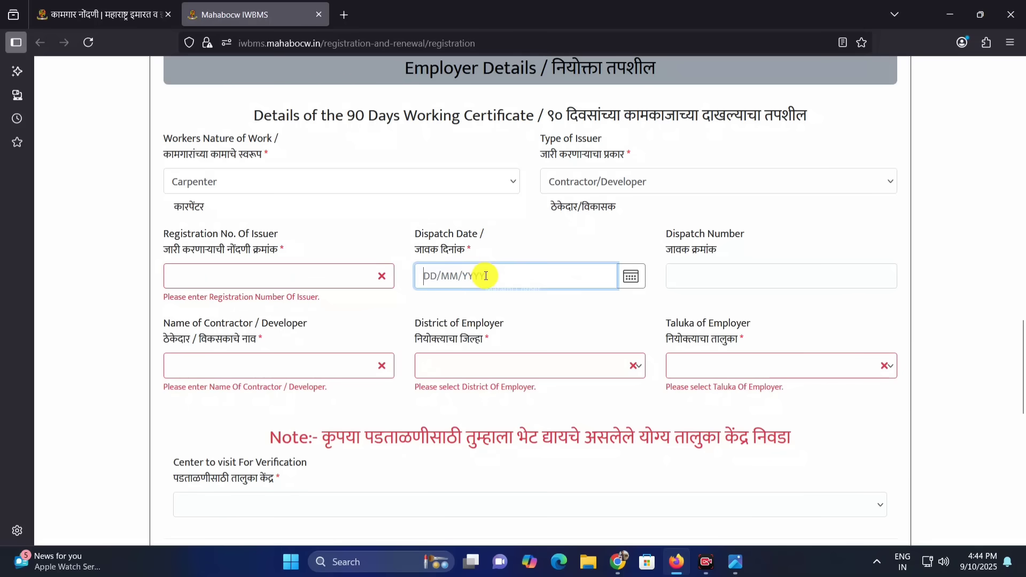
click(693, 236)
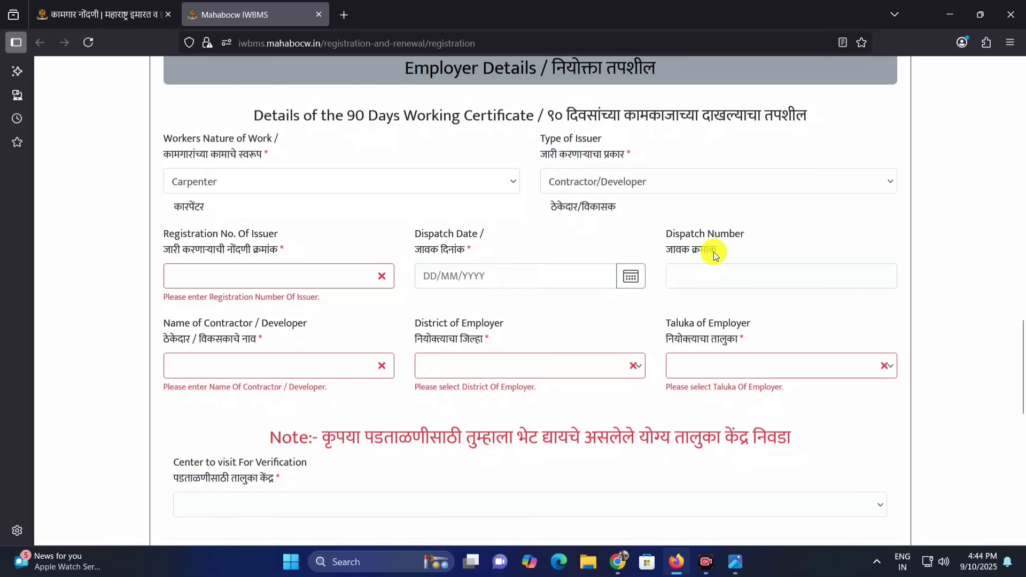
click(694, 277)
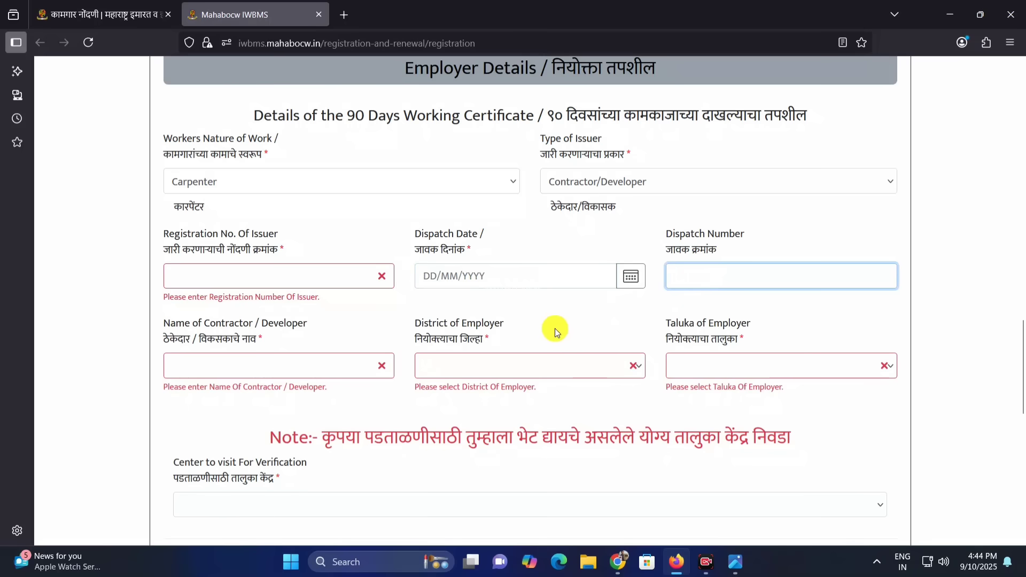
click(432, 278)
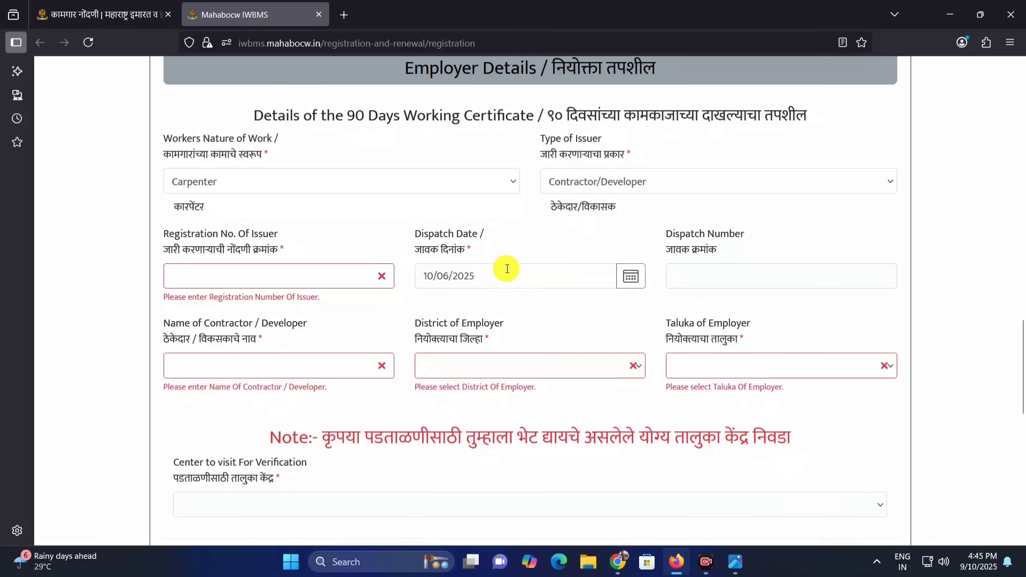
click(476, 276)
click(543, 299)
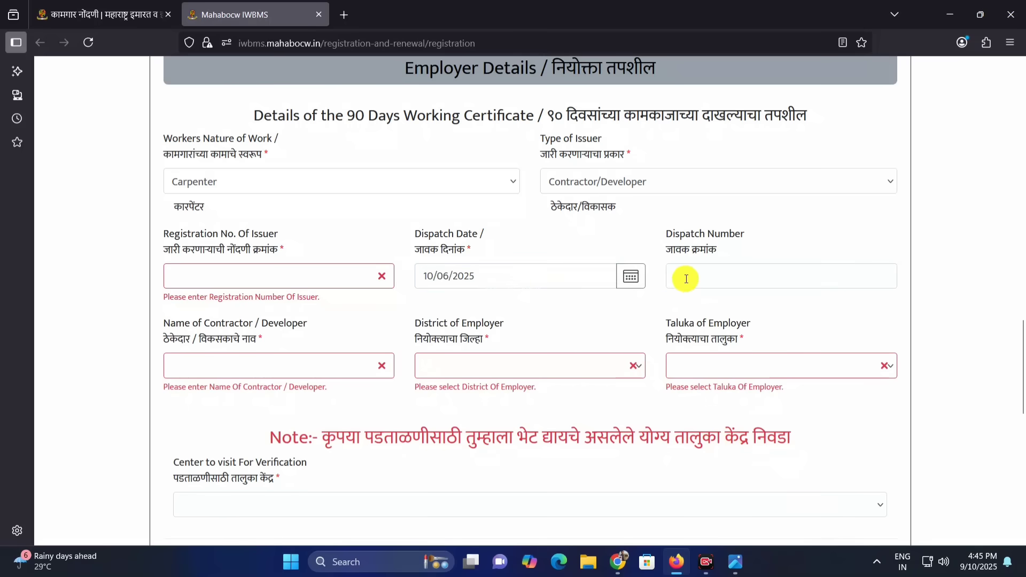
click(686, 279)
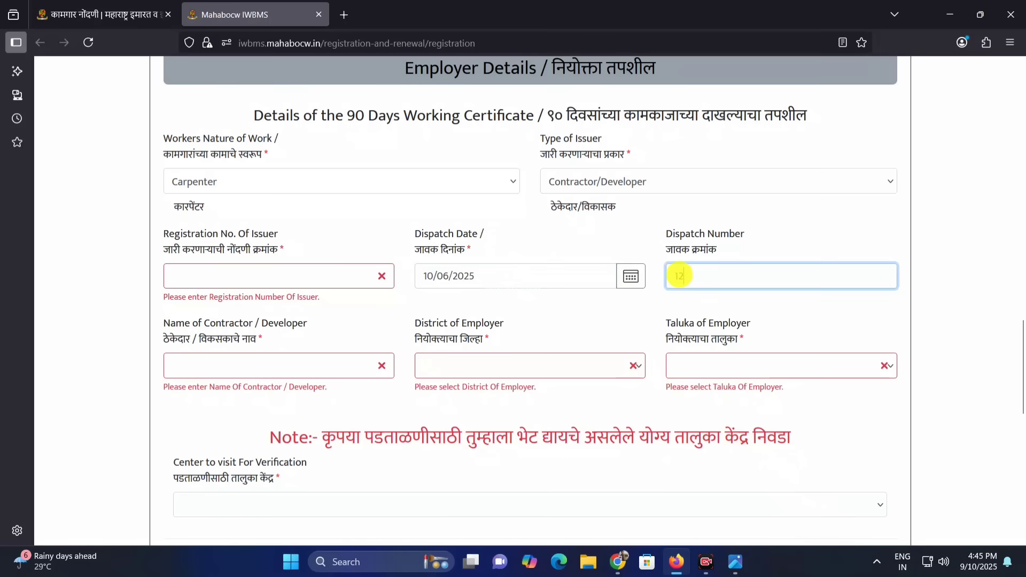
Set the district of the employer to Pune and the taluka of the employer to Haveli
click(300, 351)
click(309, 355)
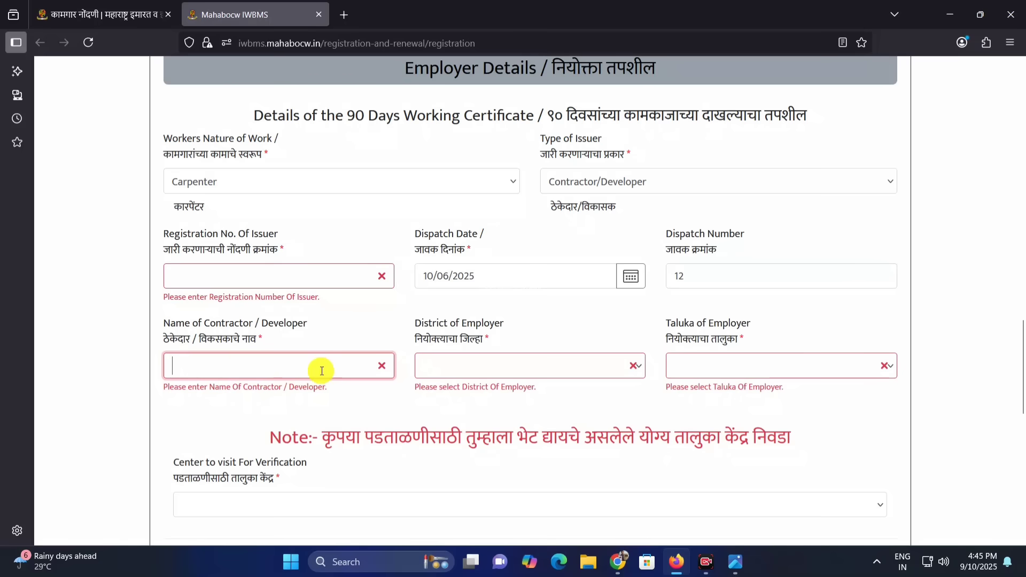
click(478, 369)
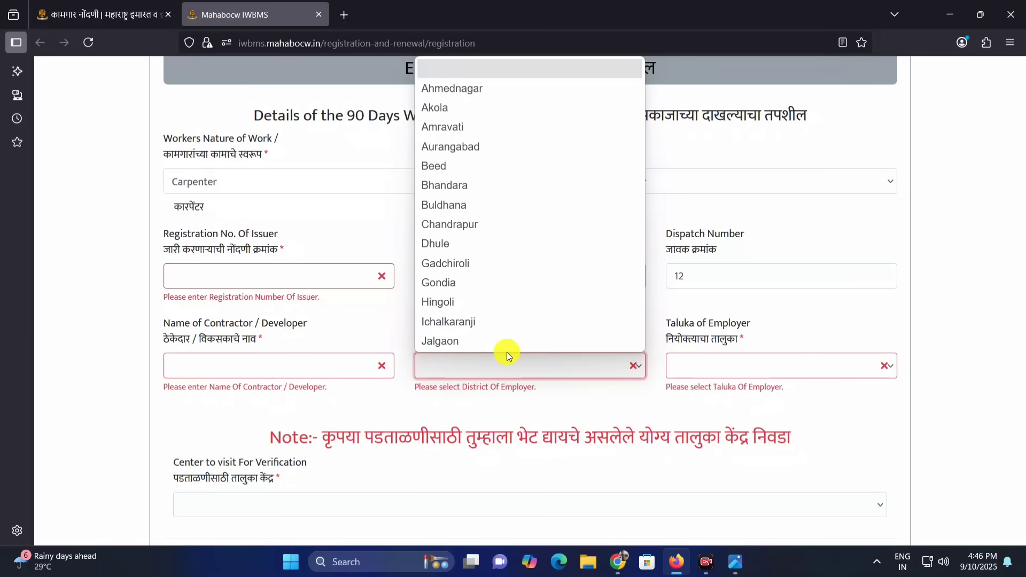
key(p)
key(p)
key(p)
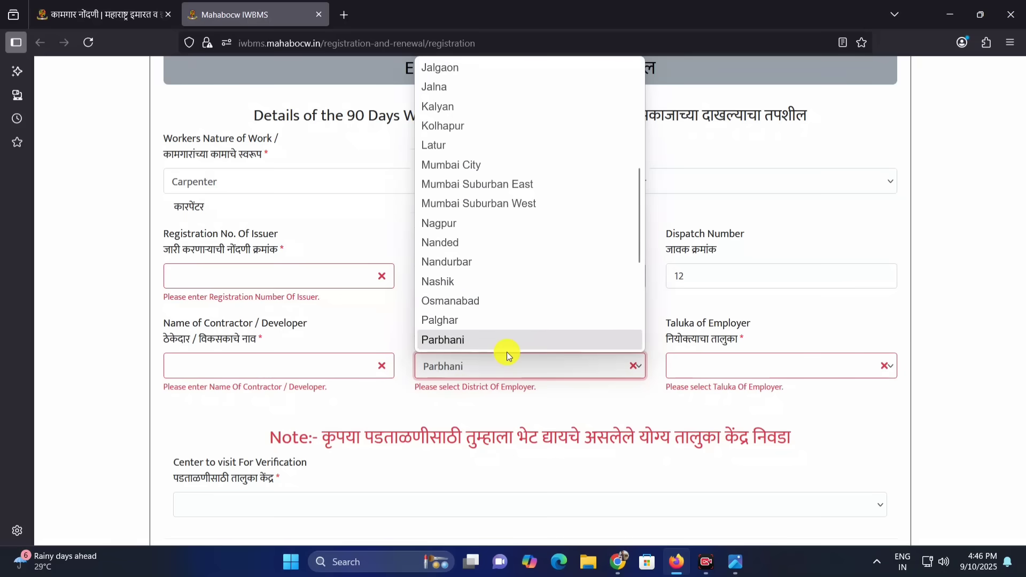
key(Return)
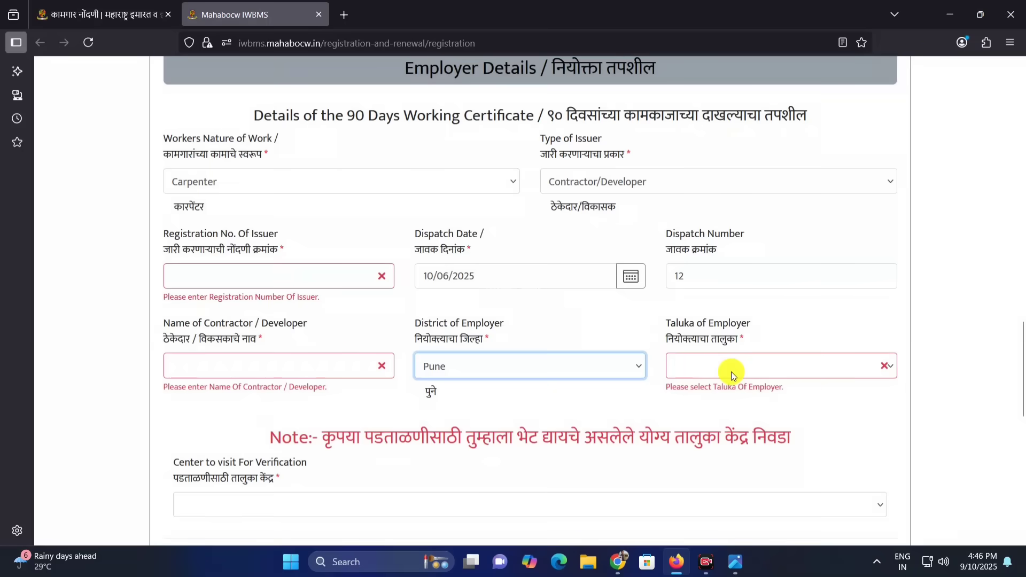
click(731, 371)
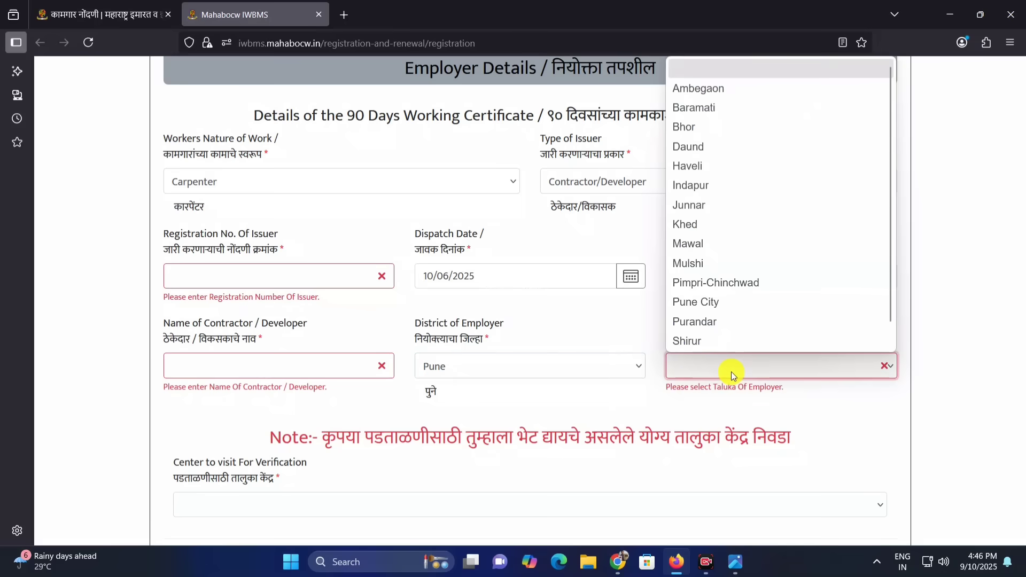
key(h)
key(Return)
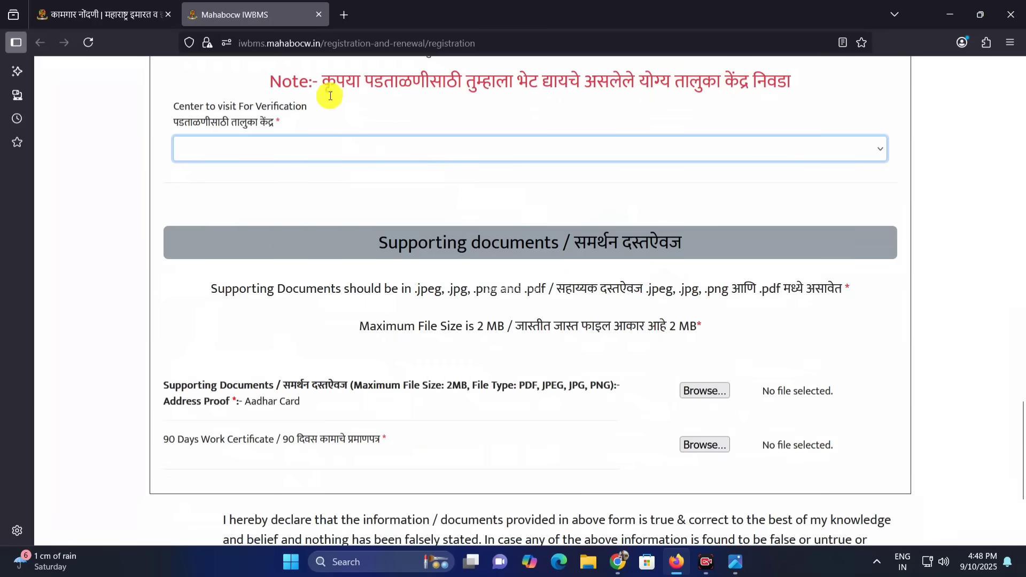
Choose Haveli as the taluka center to visit for verification
click(317, 75)
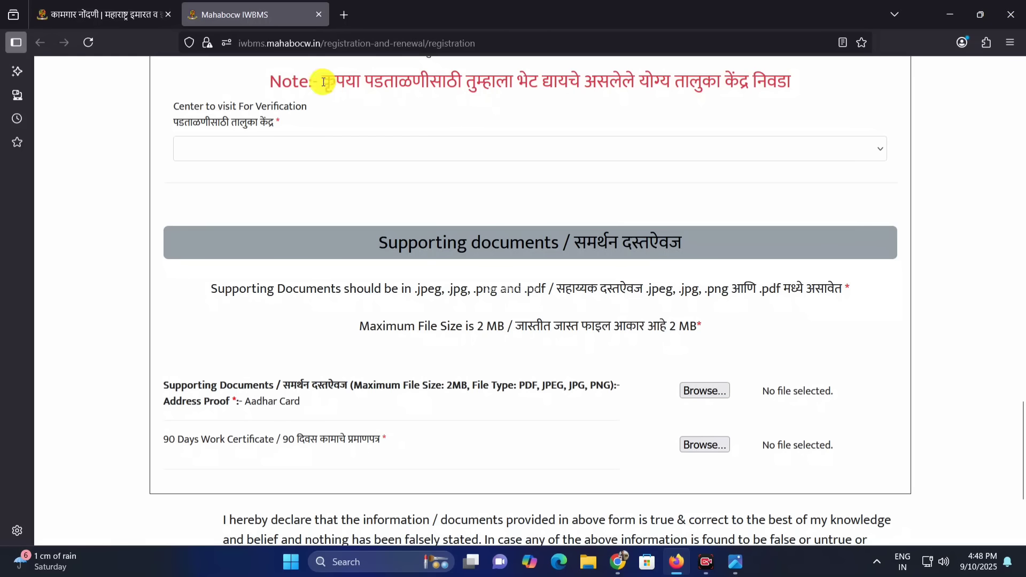
drag(323, 81, 786, 92)
click(570, 133)
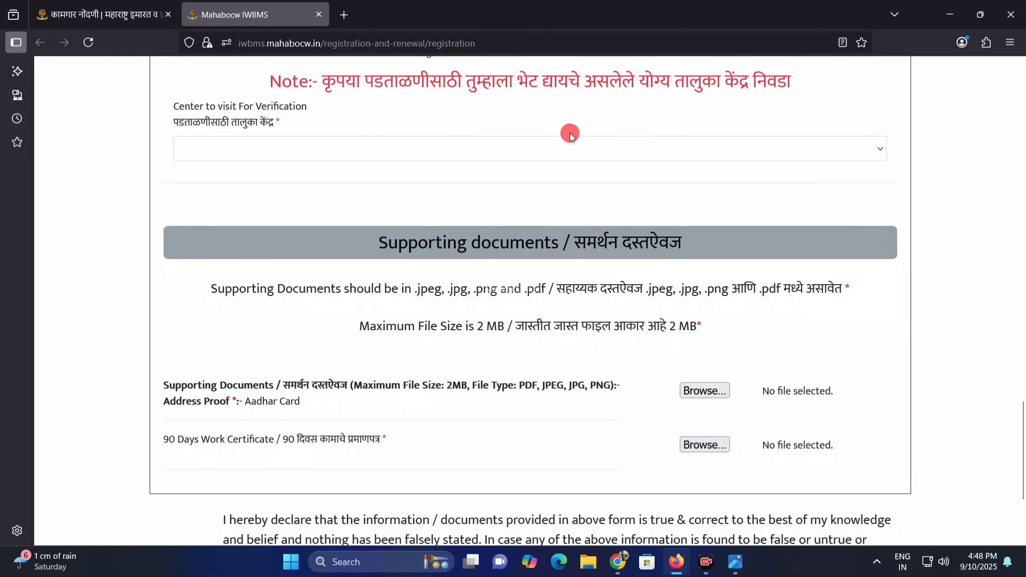
click(330, 147)
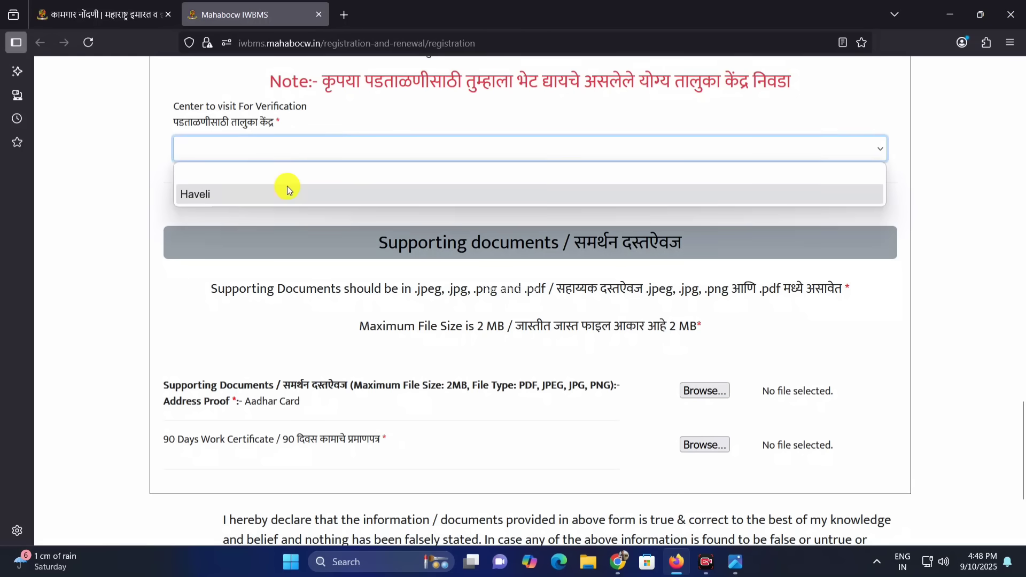
click(256, 191)
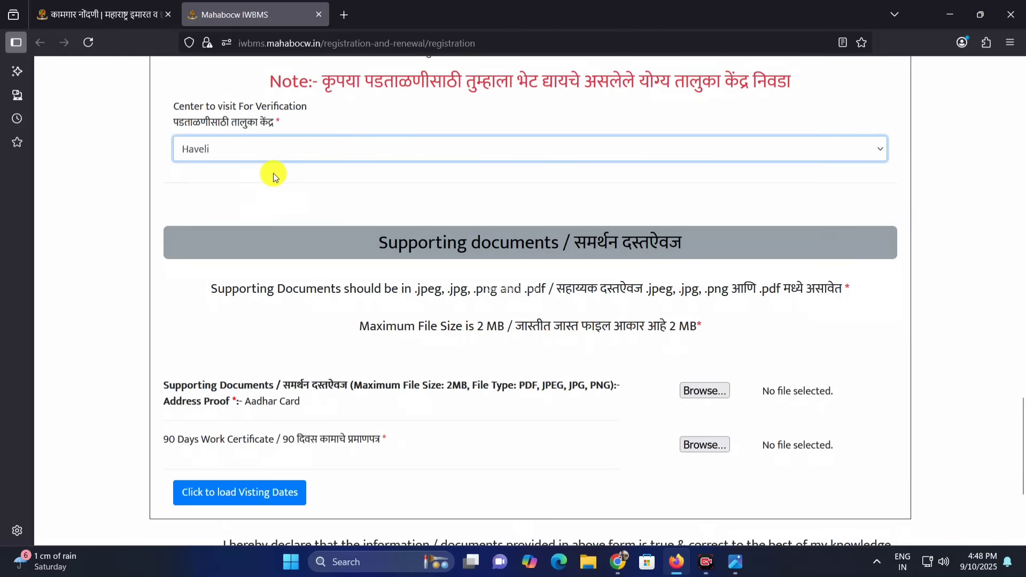
click(278, 174)
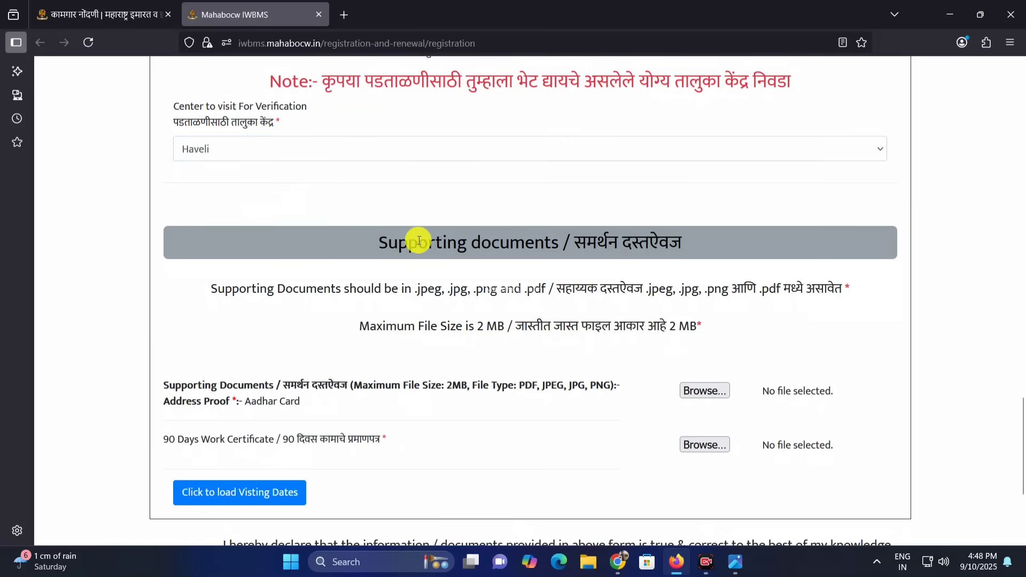
Examine the accepted file formats, the maximum file size and the address proof type required for the supporting documents
drag(401, 238, 588, 239)
click(614, 279)
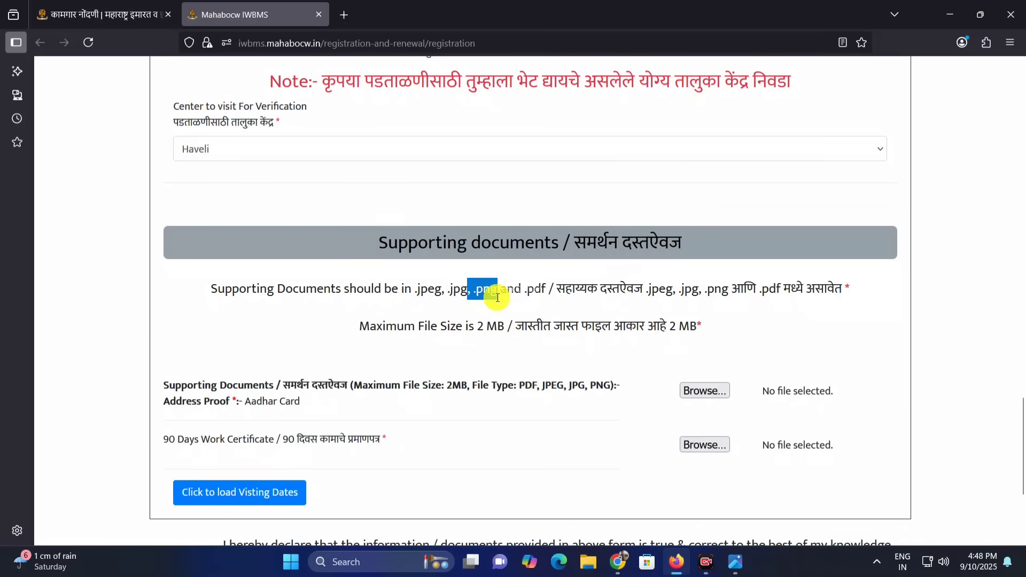
drag(524, 293, 539, 295)
drag(446, 294, 508, 294)
click(555, 309)
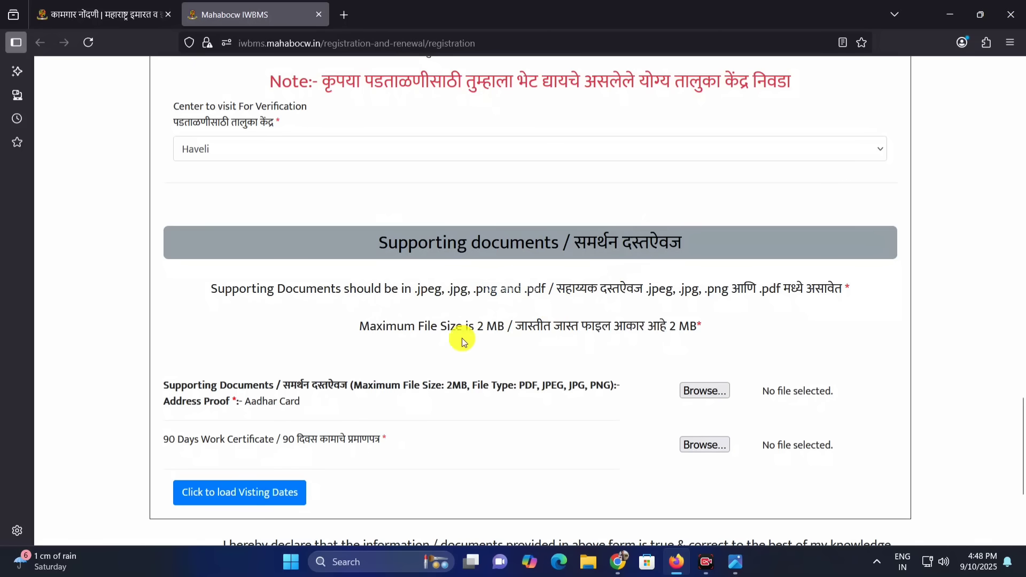
drag(438, 339, 493, 333)
click(526, 338)
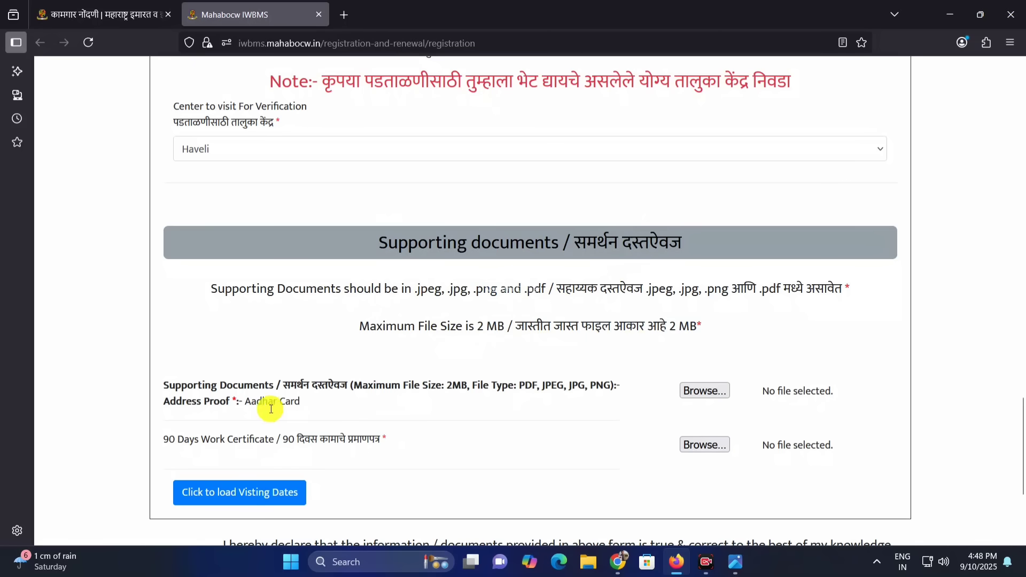
drag(253, 402, 303, 402)
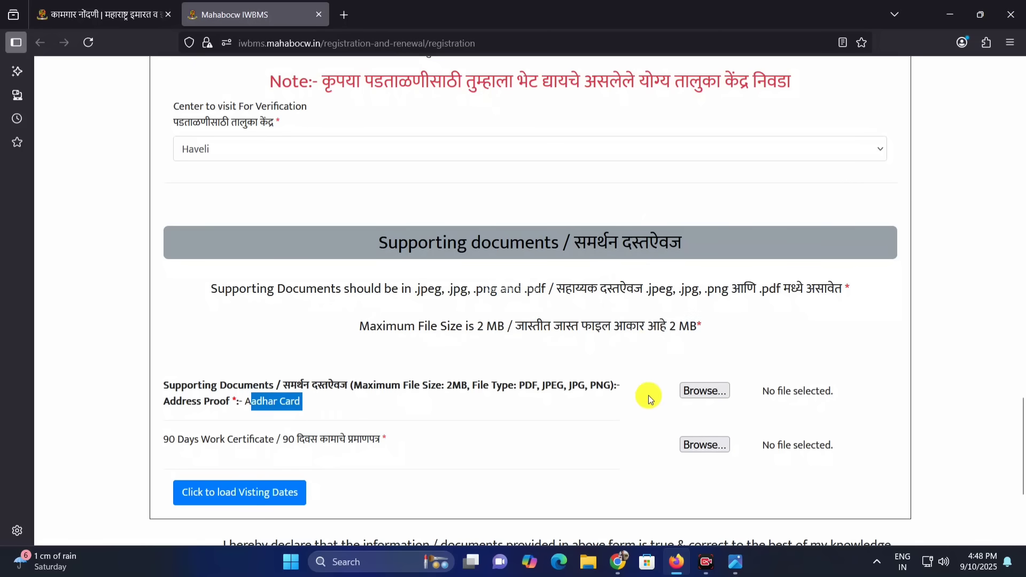
Upload aadhar.jpeg from the Desktop as the Aadhar Card address proof, listing all file types to find it
click(703, 396)
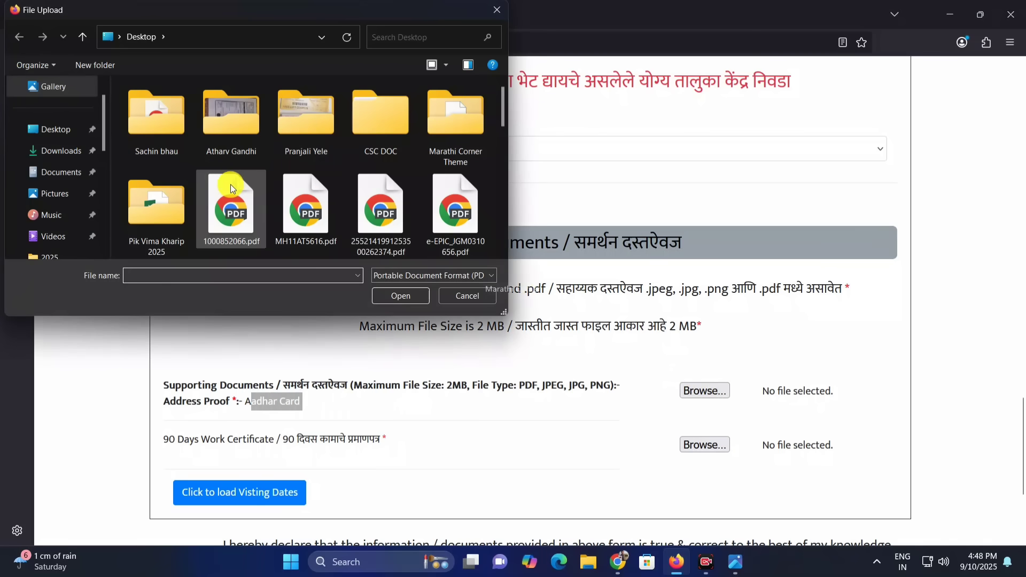
click(67, 130)
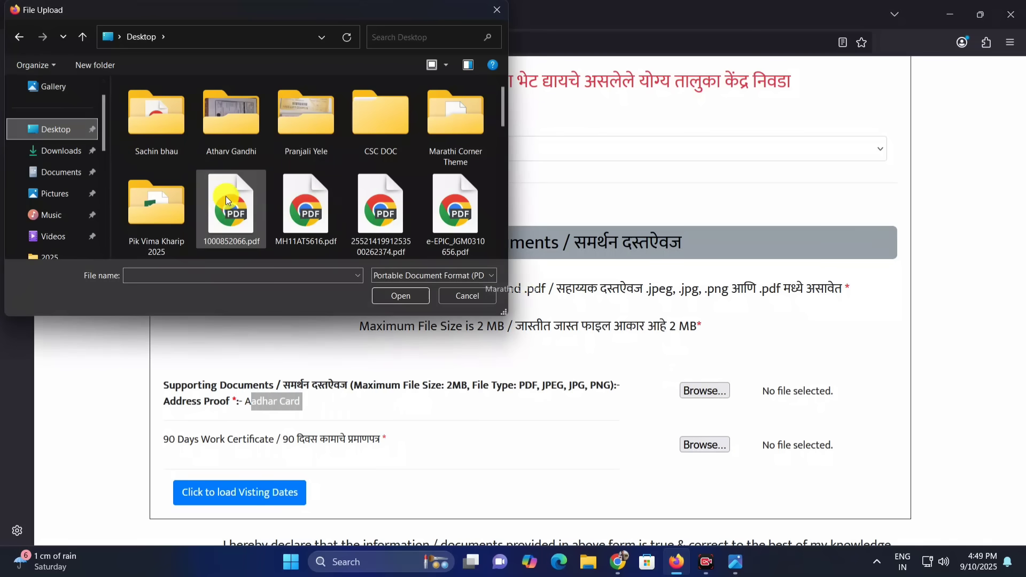
click(226, 201)
key(a)
key(a)
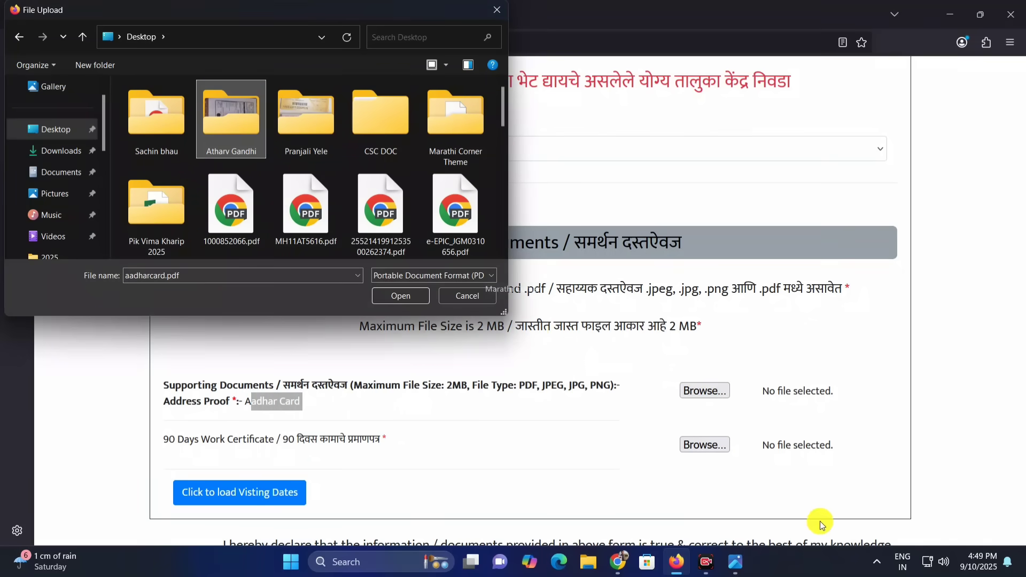
click(406, 276)
click(402, 293)
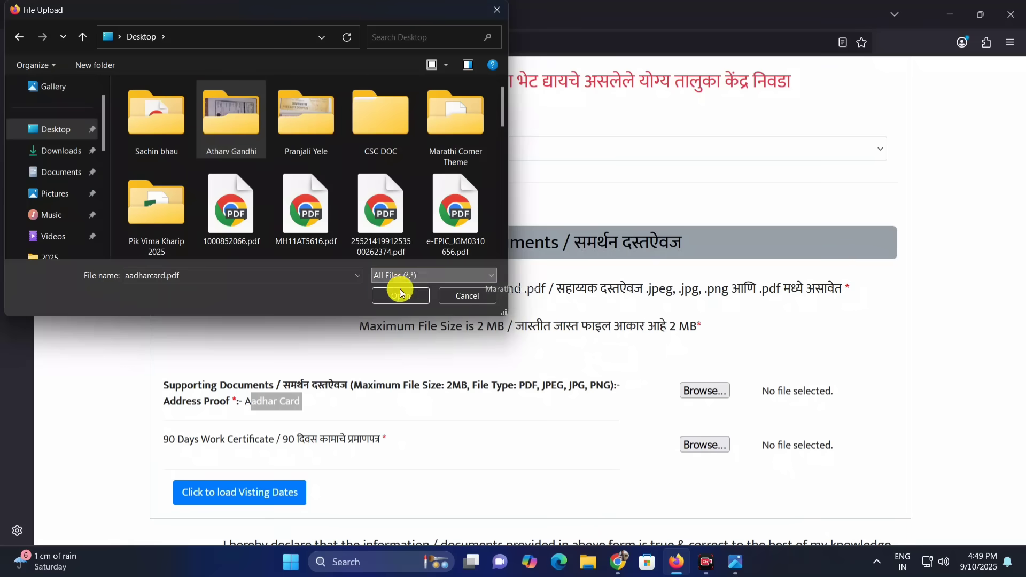
double_click(218, 198)
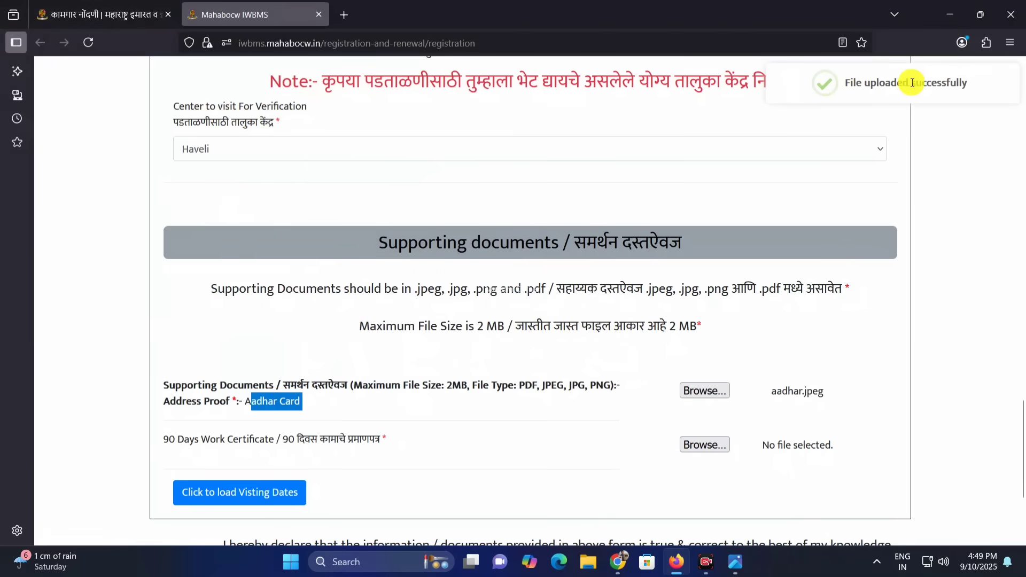
click(332, 458)
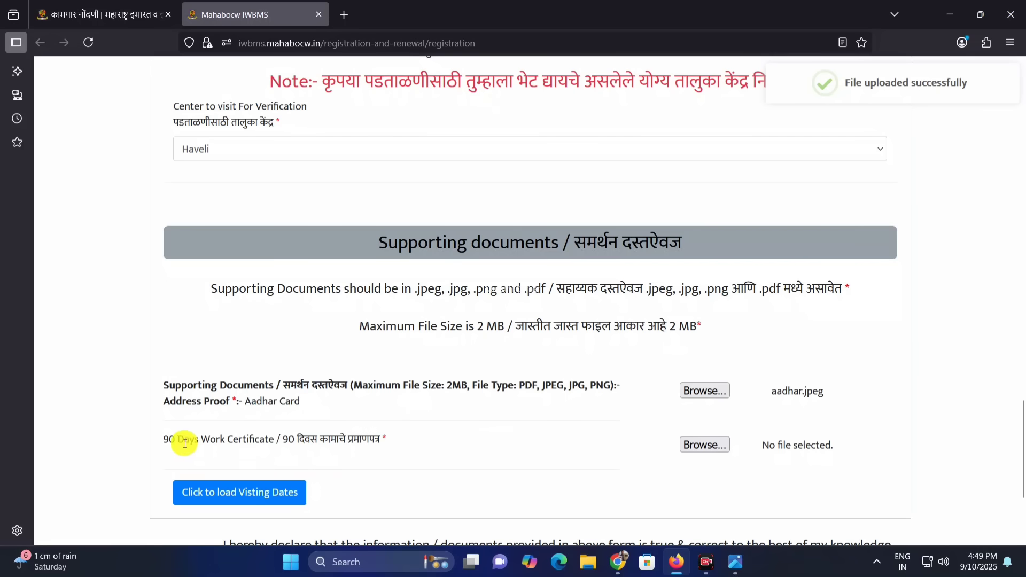
Upload the image "90 days certifictae.jpeg" from the Desktop as the 90 Days Work Certificate
drag(184, 441, 340, 438)
click(362, 439)
click(690, 434)
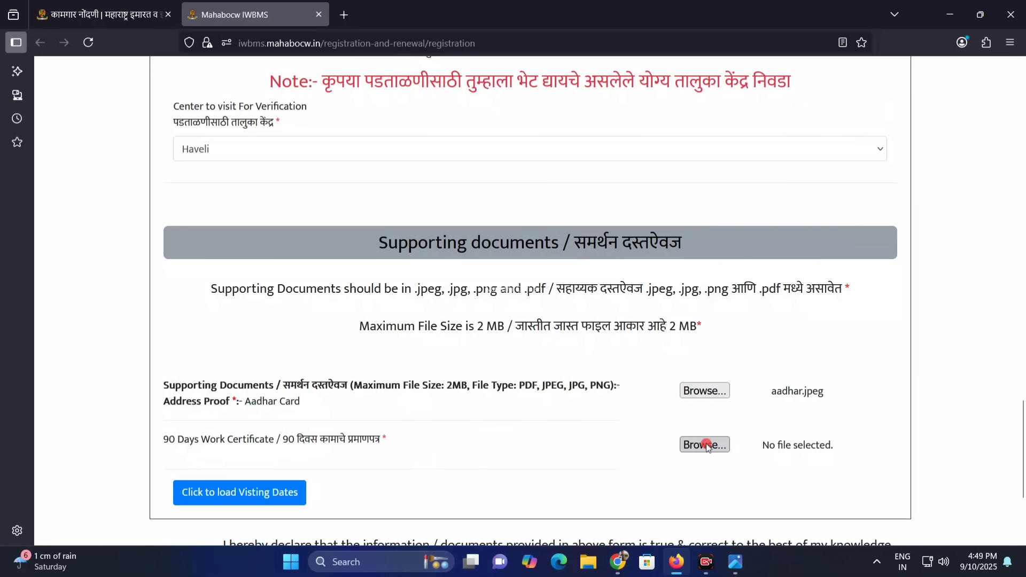
click(384, 273)
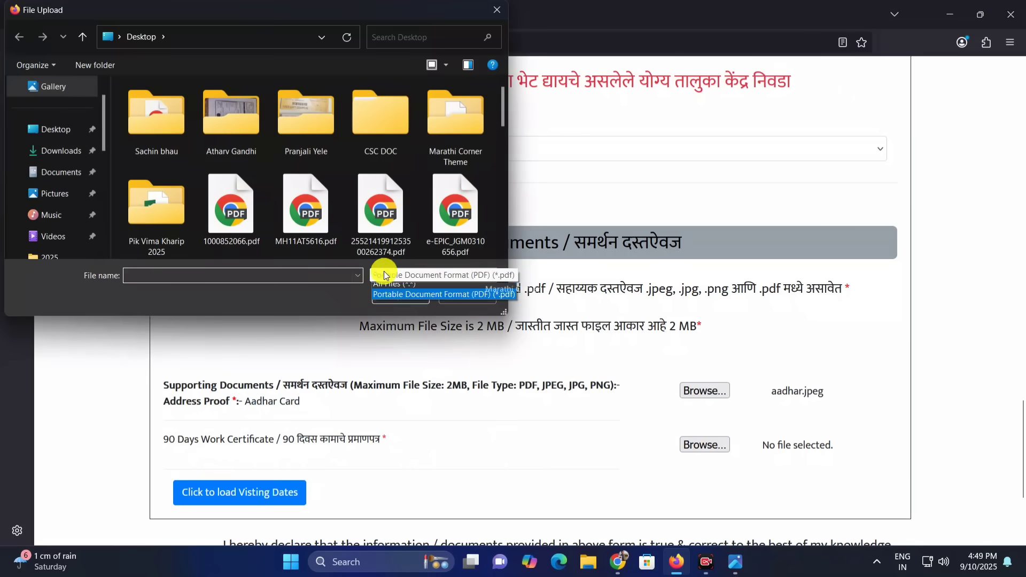
click(390, 291)
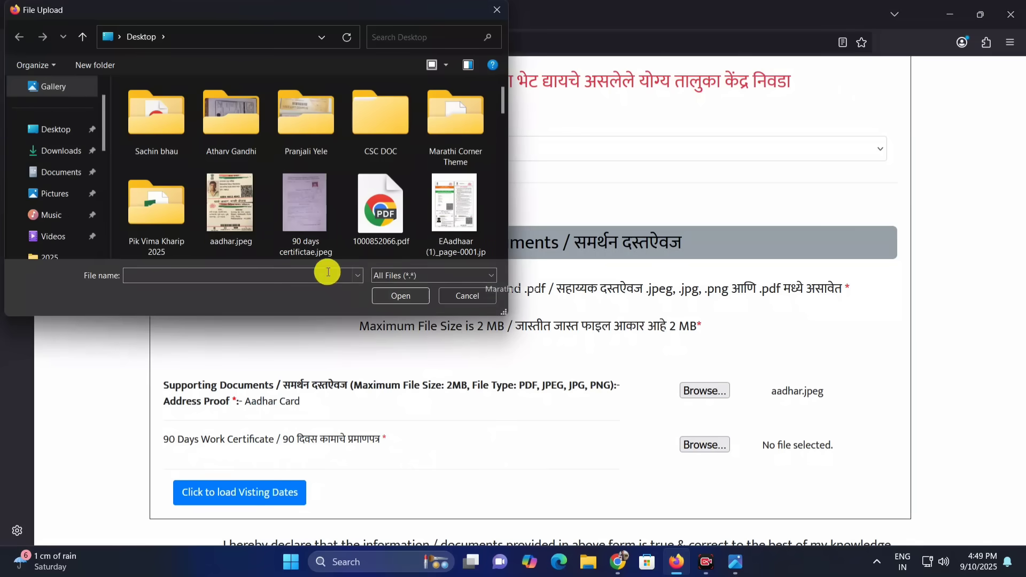
double_click(312, 209)
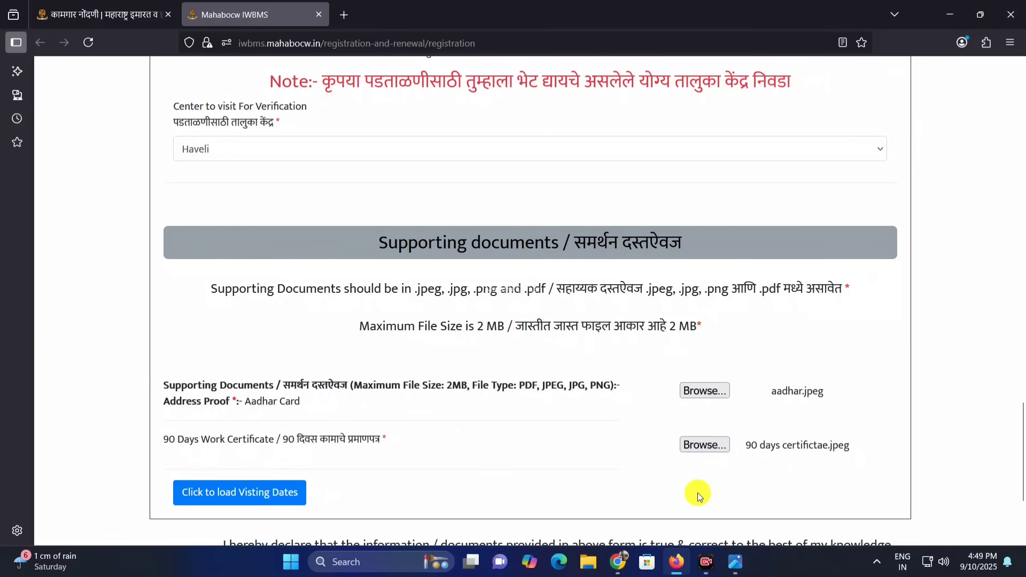
Check which required entries are still missing near the declaration and load the visiting dates
scroll(614, 441, down, 3)
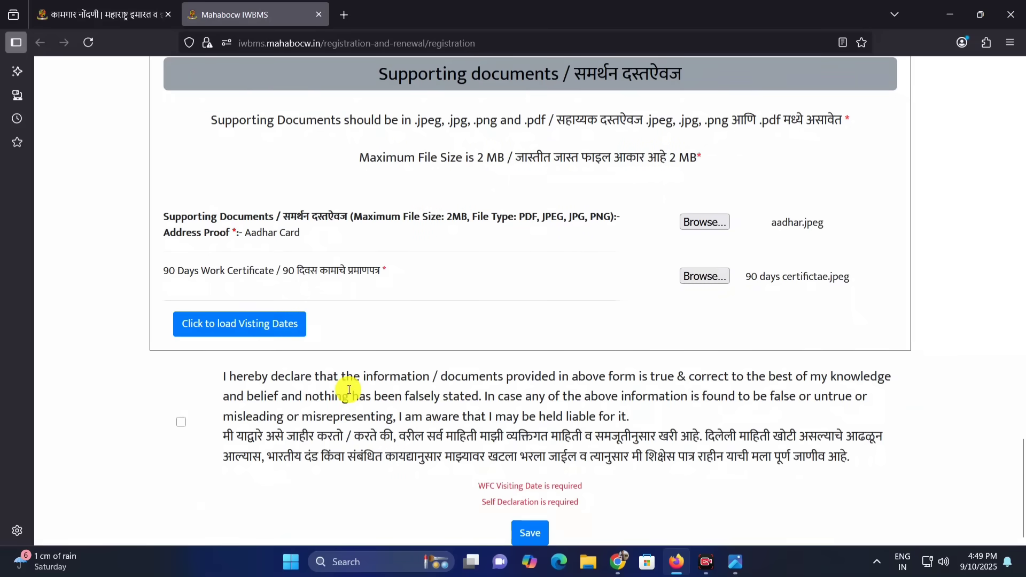
drag(479, 486, 582, 487)
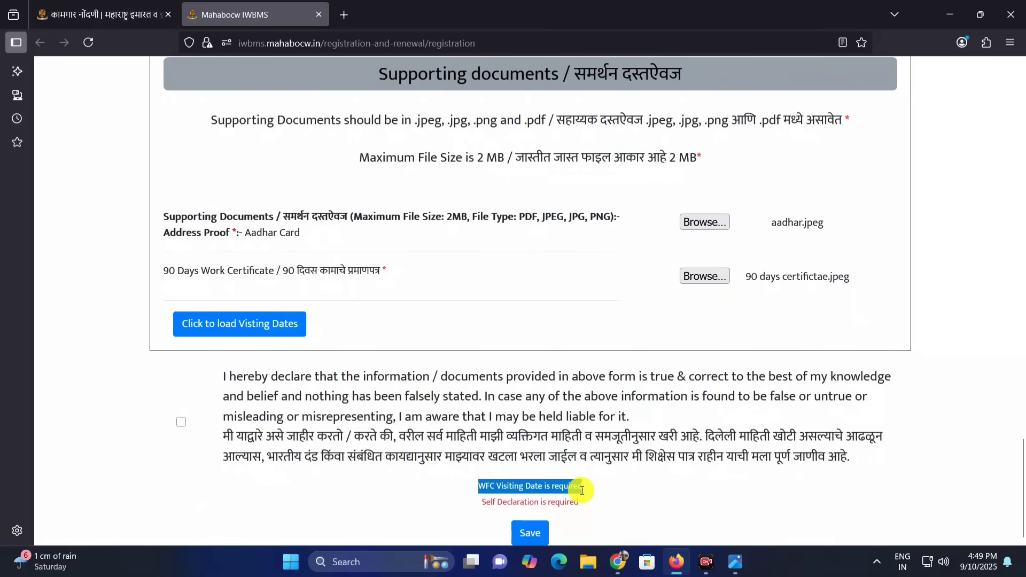
drag(481, 502, 586, 501)
click(580, 499)
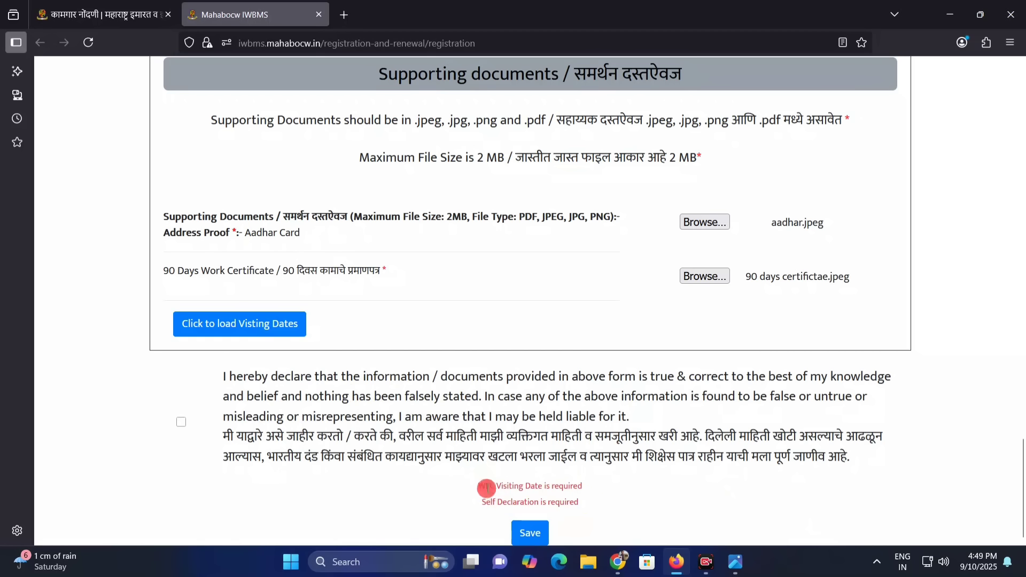
drag(486, 488, 575, 501)
click(578, 498)
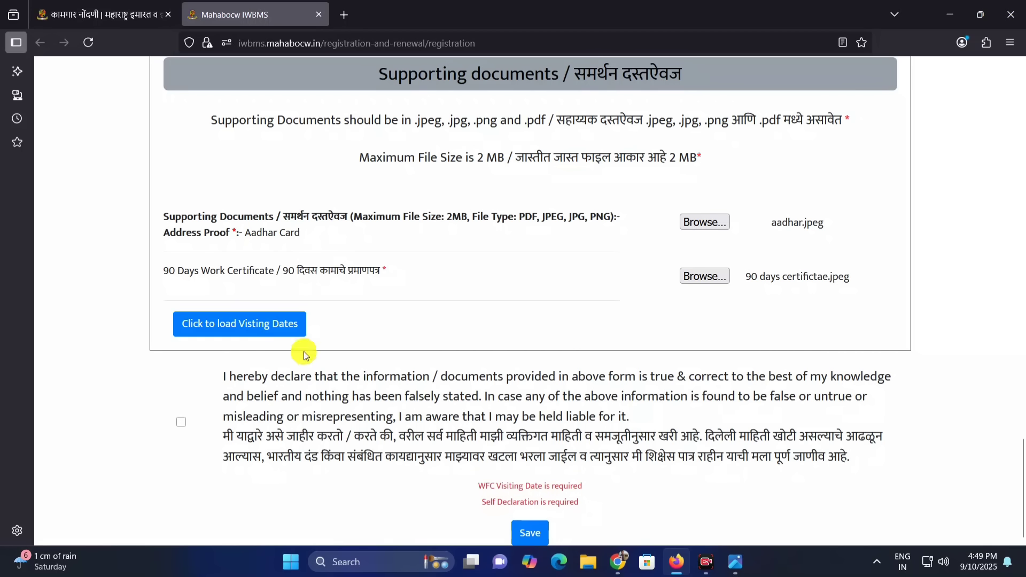
click(269, 328)
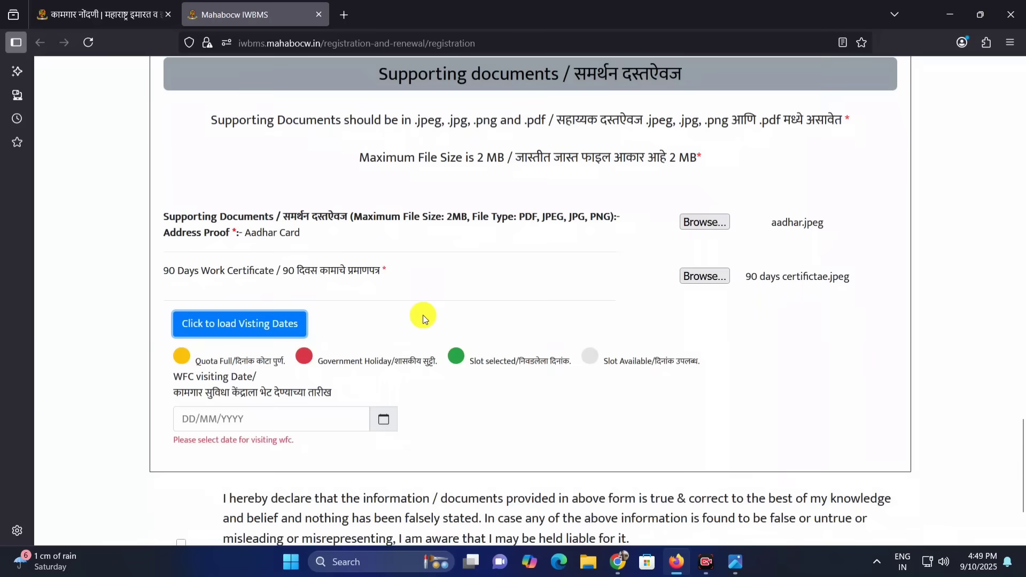
Examine the color legend for quota full, government holiday, selected and available slots above the WFC visiting date
scroll(422, 315, down, 2)
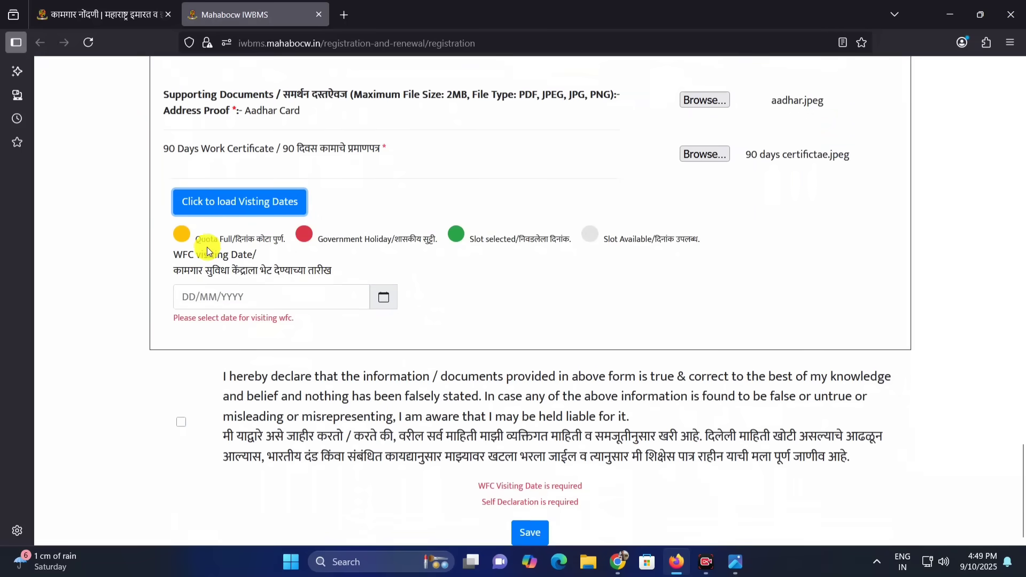
drag(186, 240, 553, 240)
click(457, 248)
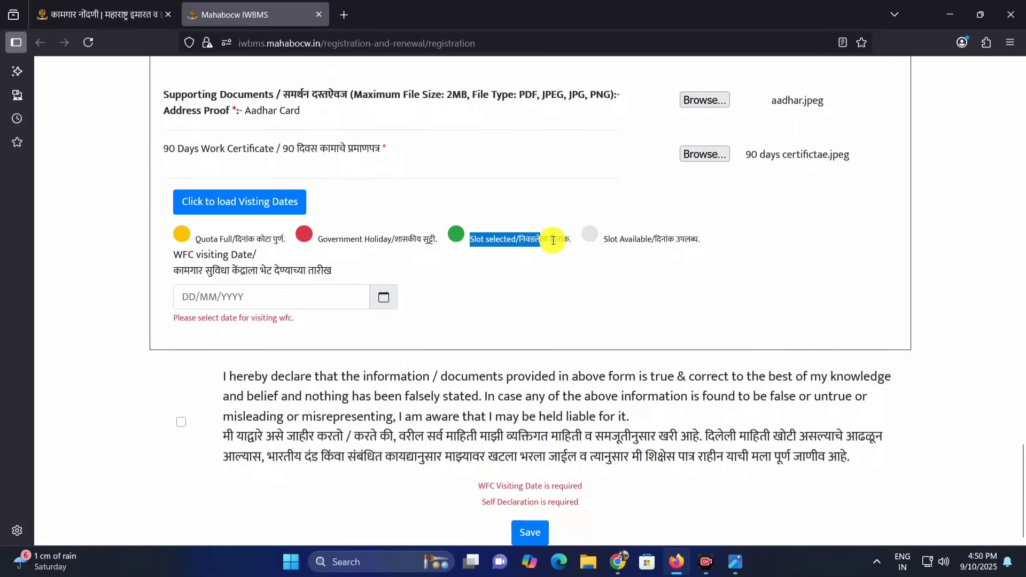
click(552, 243)
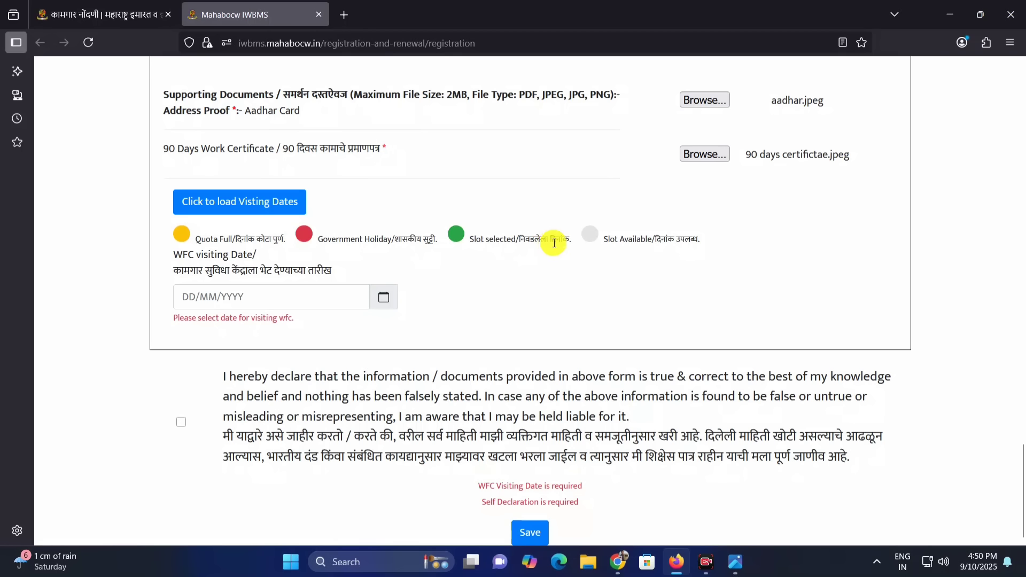
drag(469, 239, 522, 245)
click(524, 246)
mouse_move(608, 244)
mouse_down()
mouse_move(672, 245)
mouse_move(596, 233)
mouse_up()
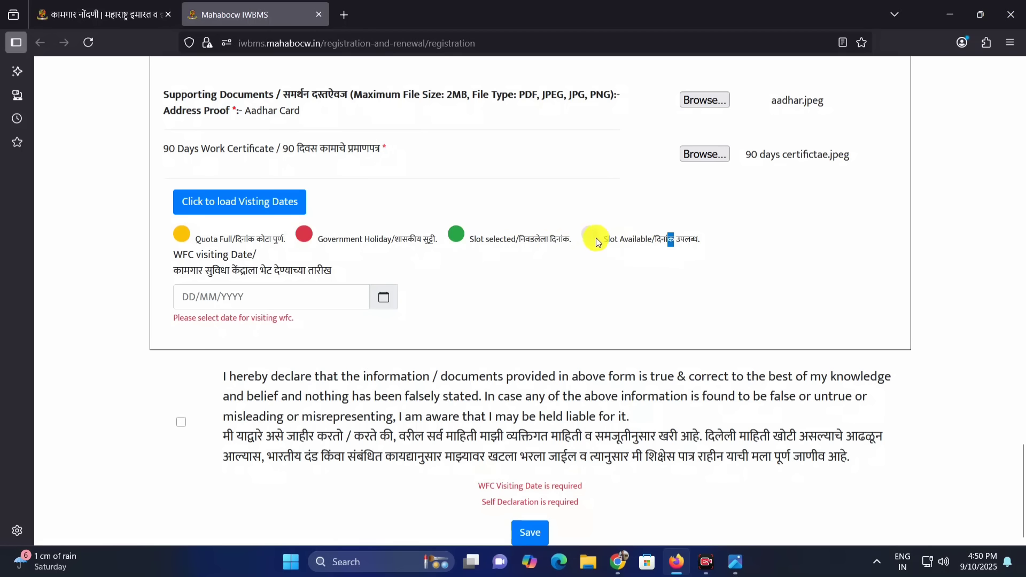
click(606, 254)
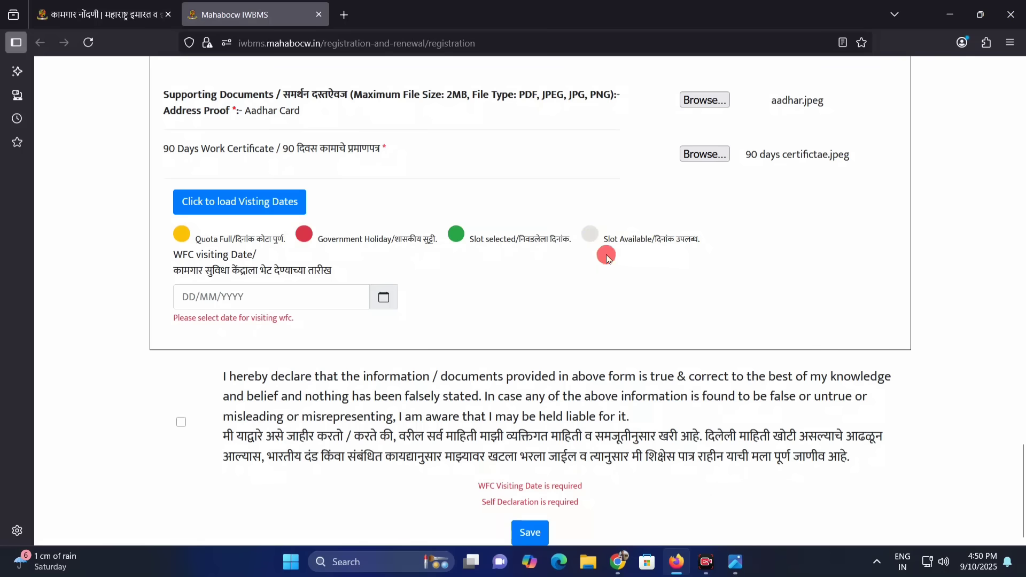
Look through the visiting calendar from September 2025 to February 2026 and set the WFC visiting date to 10/02/2026
click(385, 297)
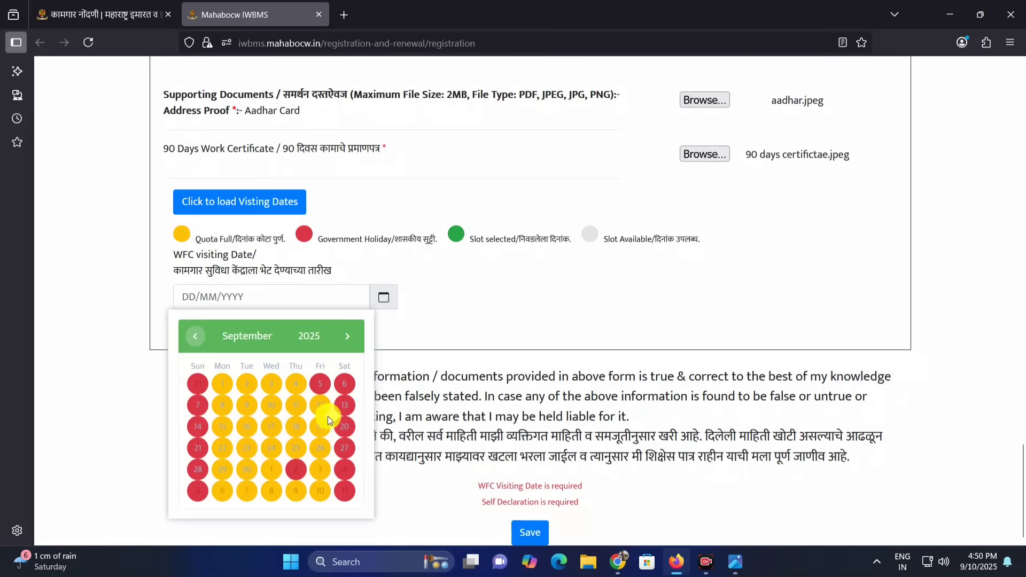
click(346, 337)
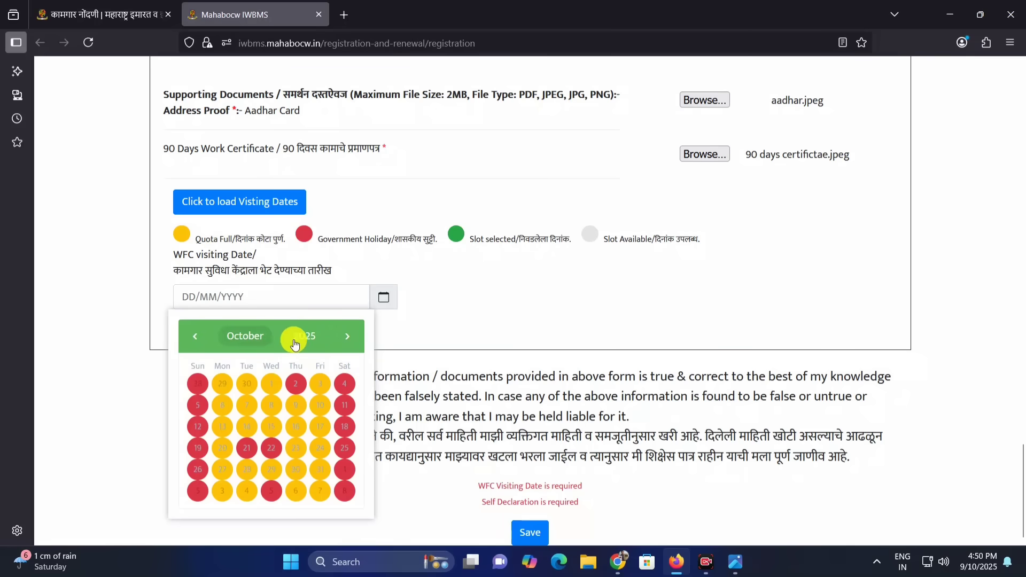
click(347, 338)
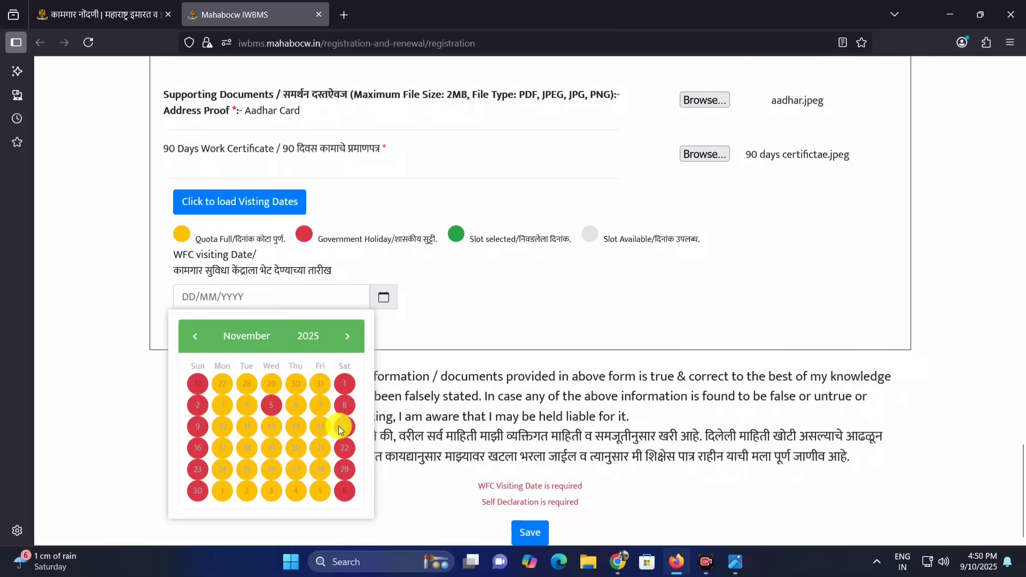
click(347, 336)
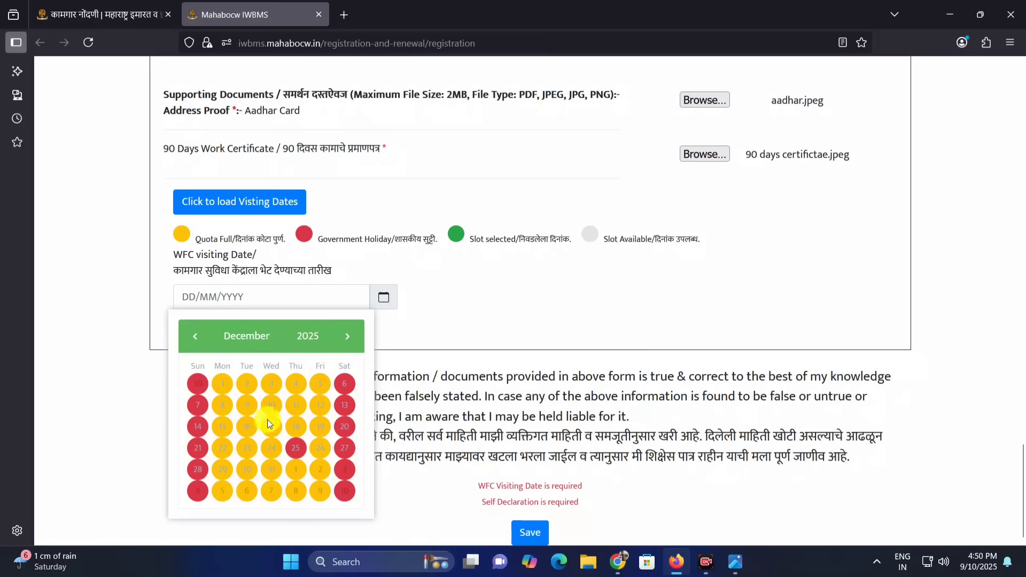
click(346, 336)
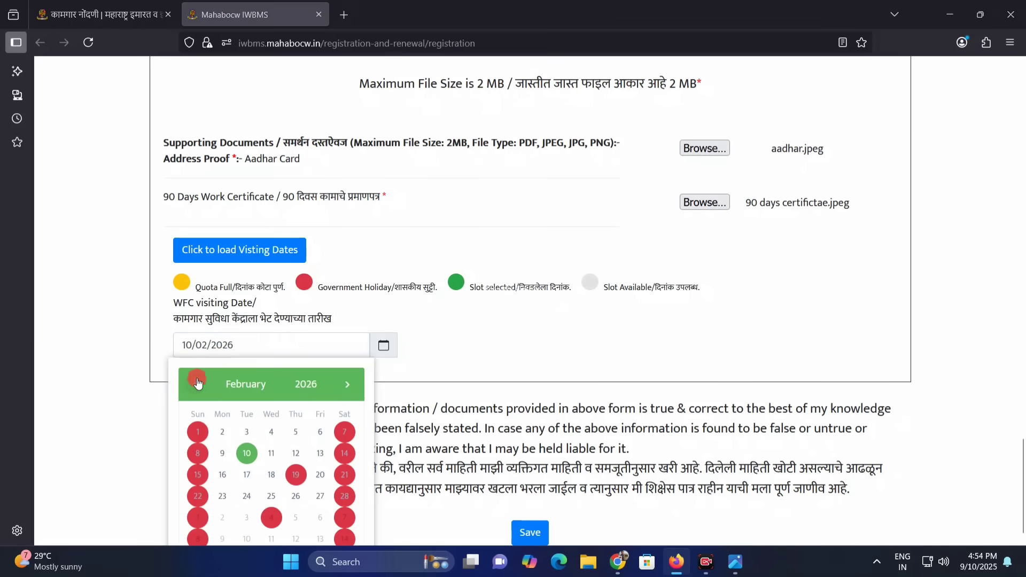
click(197, 383)
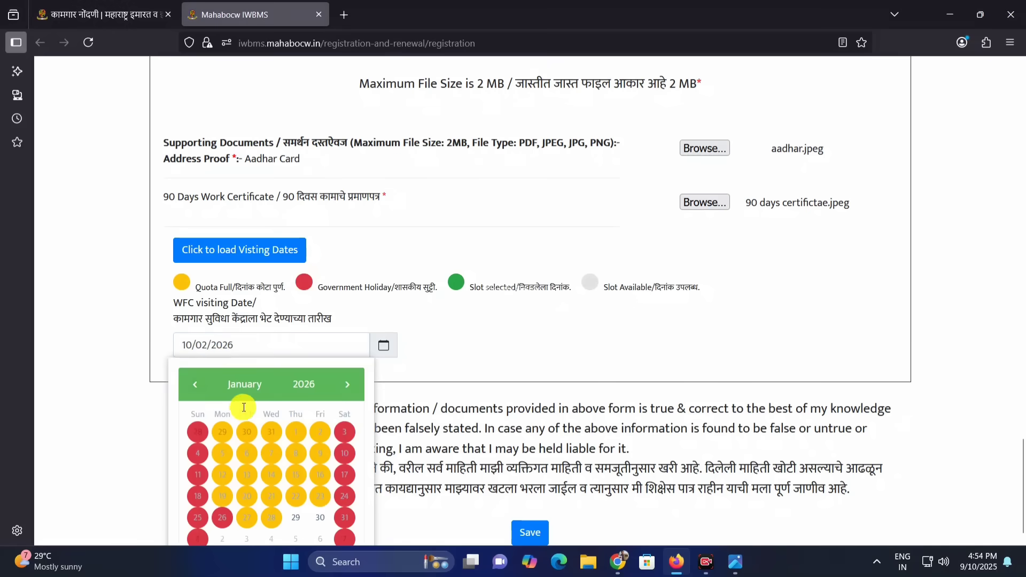
scroll(281, 409, down, 1)
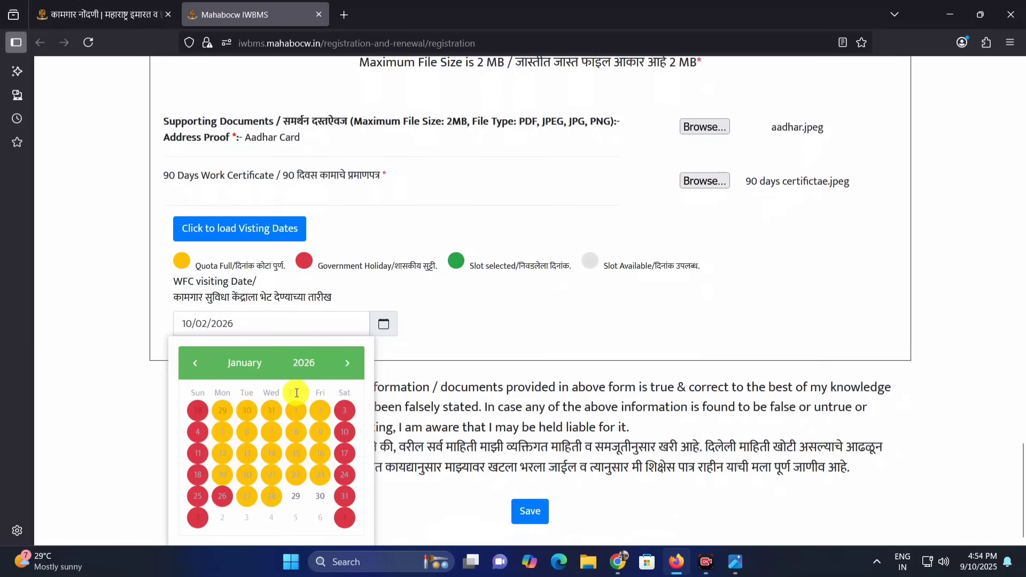
click(359, 362)
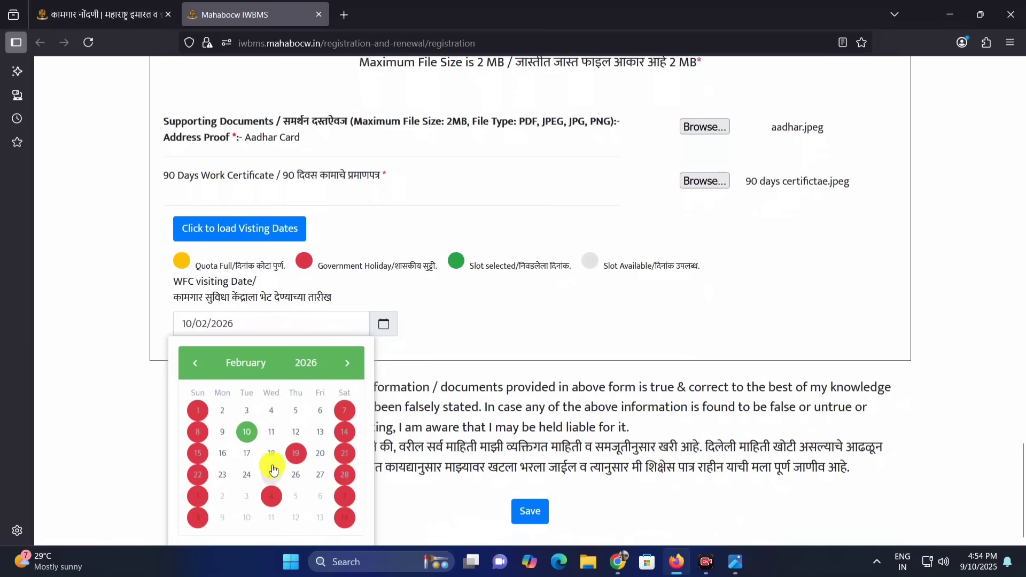
Try 12/02/2026, 13/02/2026 and 02/02/2026 in turn as the WFC visiting date
click(295, 432)
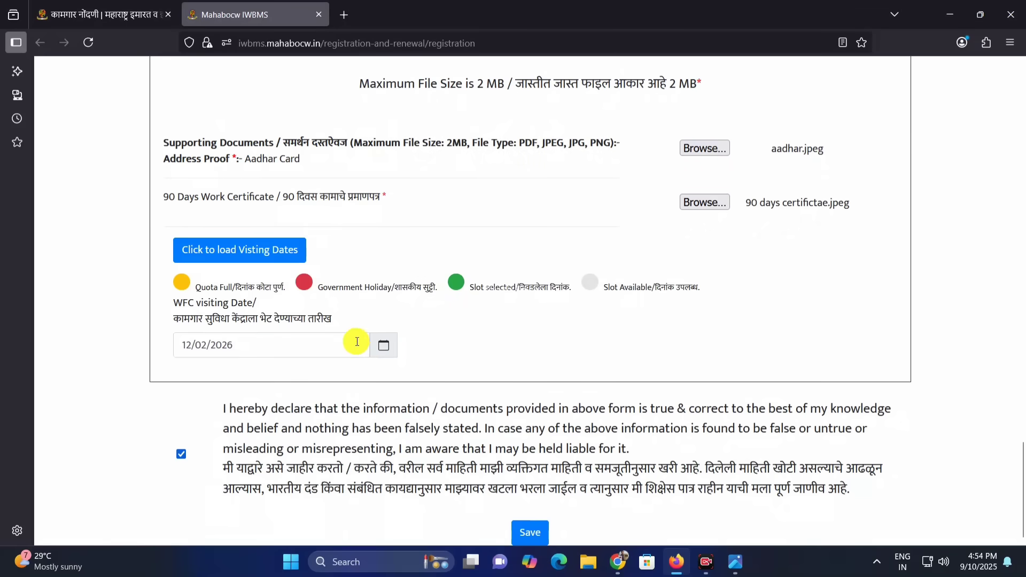
click(389, 350)
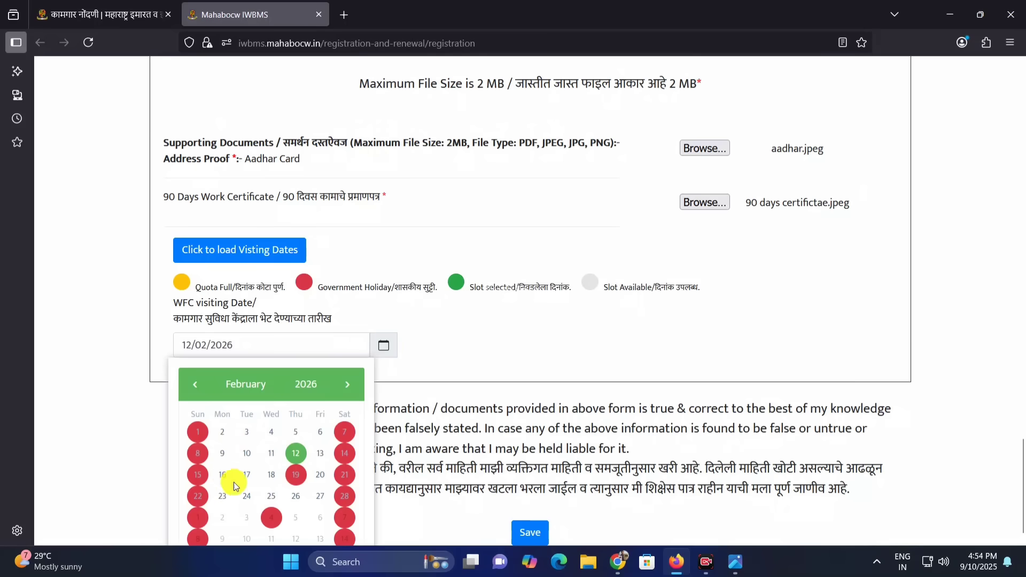
click(318, 455)
click(383, 346)
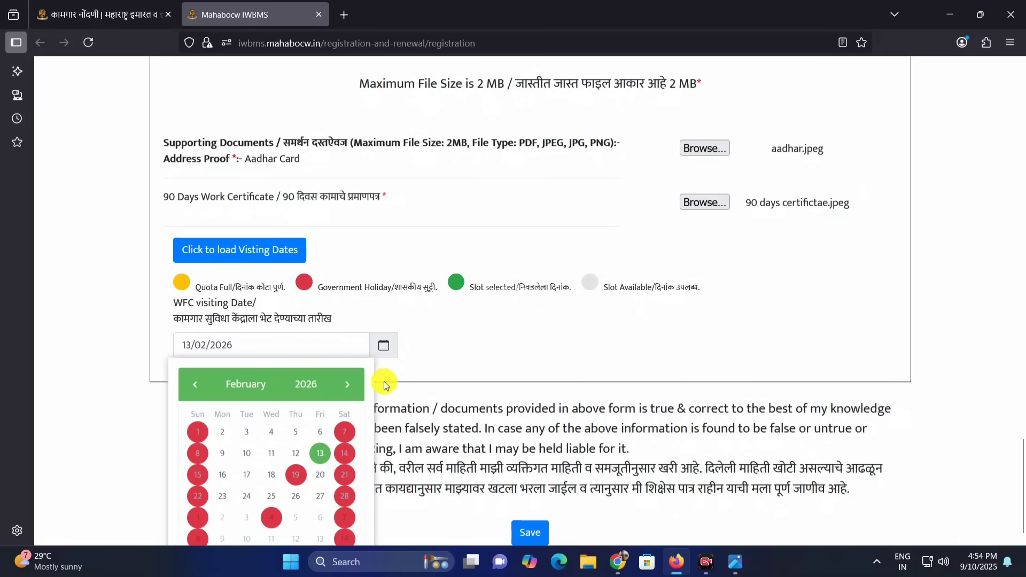
click(221, 433)
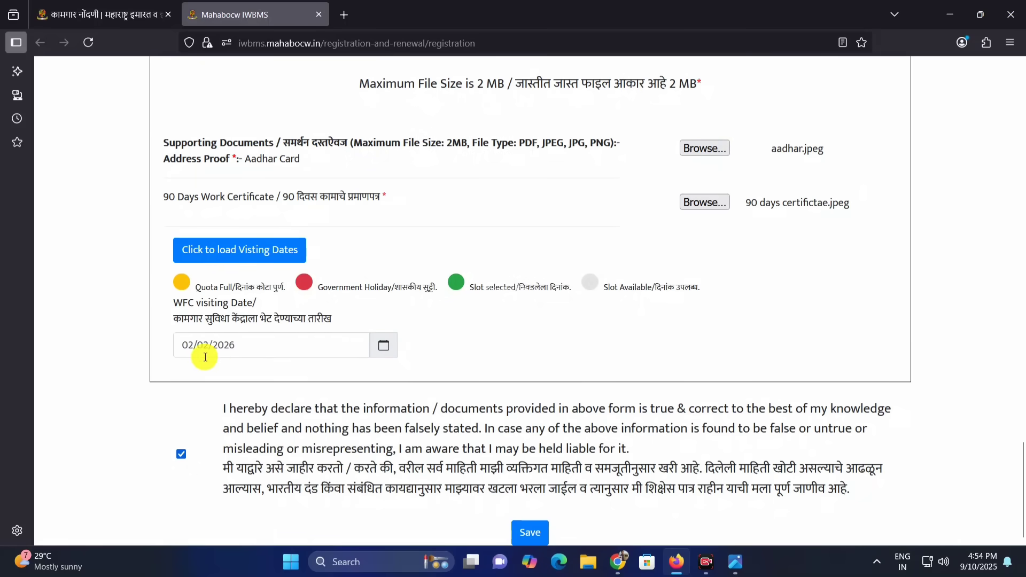
Go back to January 2026 in the visiting calendar and set the WFC visiting date to 29/01/2026
click(383, 353)
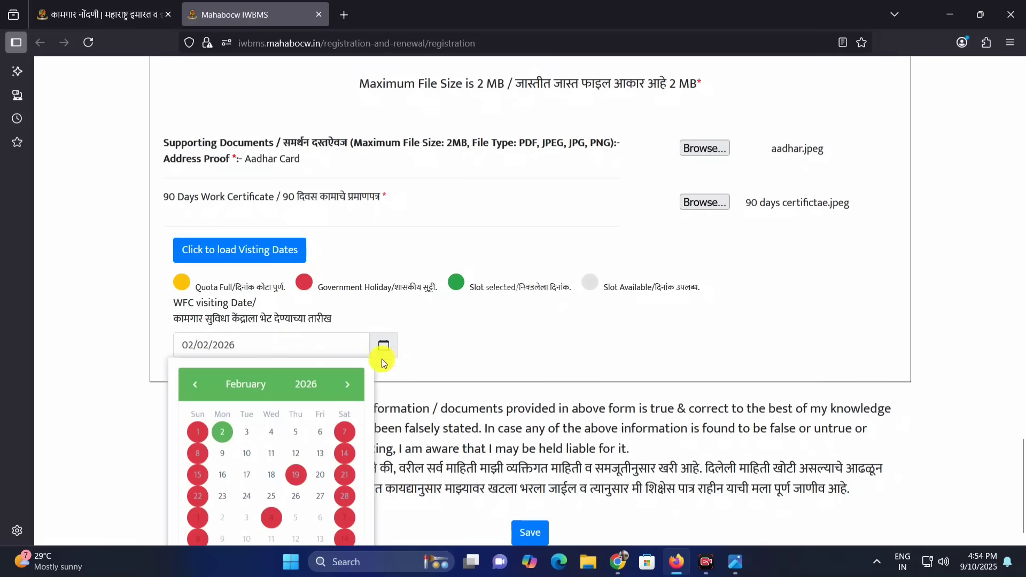
click(202, 387)
scroll(300, 493, down, 1)
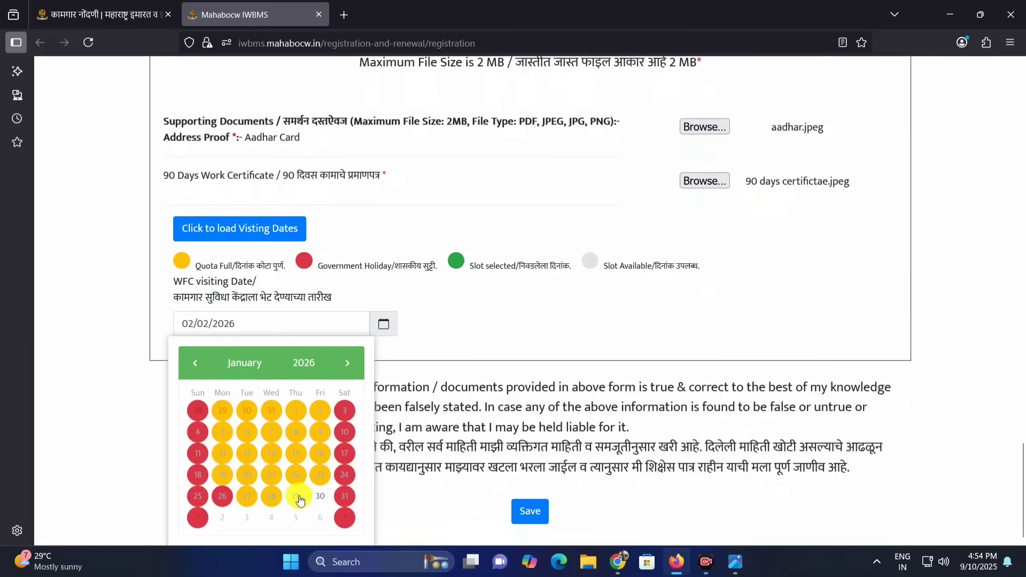
click(296, 492)
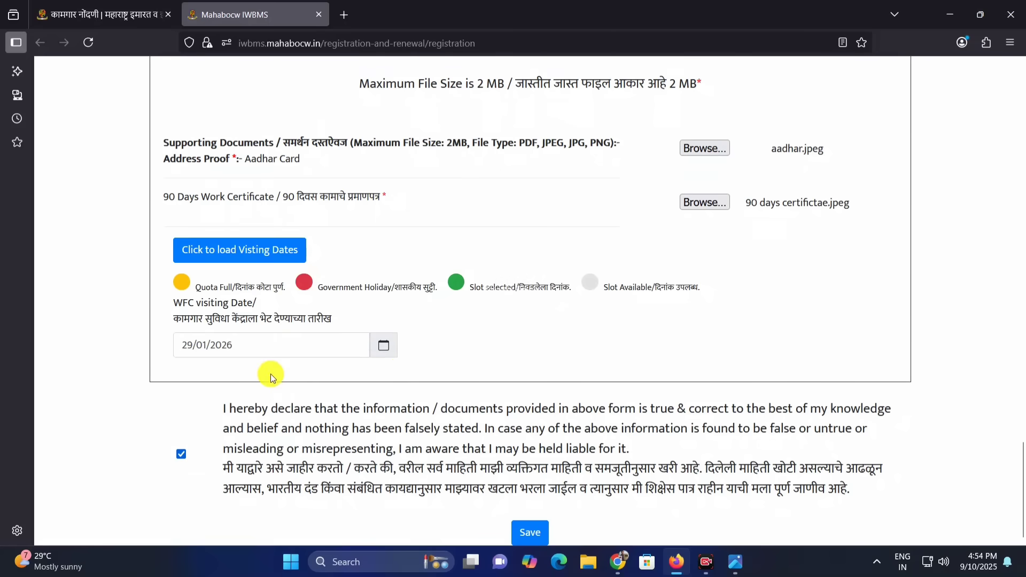
Try 30/01/2026 as the WFC visiting date, return it to 29/01/2026 and check the selected slot in the calendar
click(387, 346)
scroll(321, 492, down, 1)
click(320, 490)
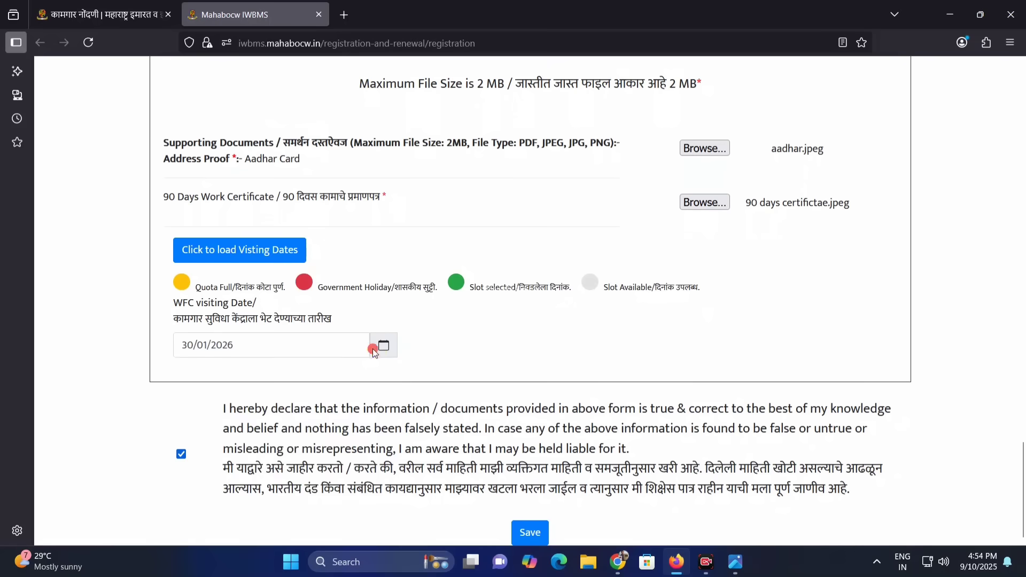
click(374, 351)
scroll(330, 484, down, 1)
click(297, 496)
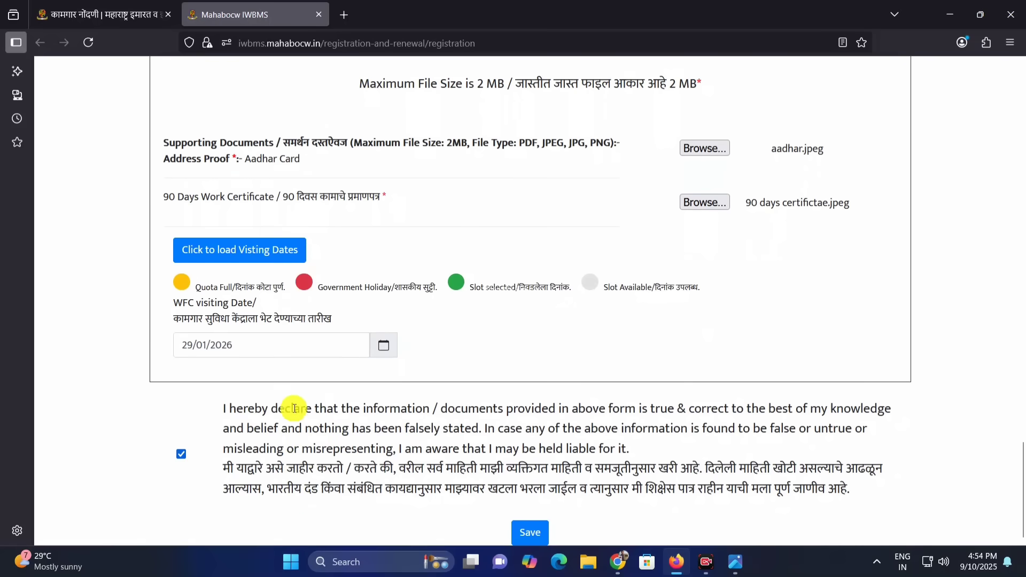
click(386, 353)
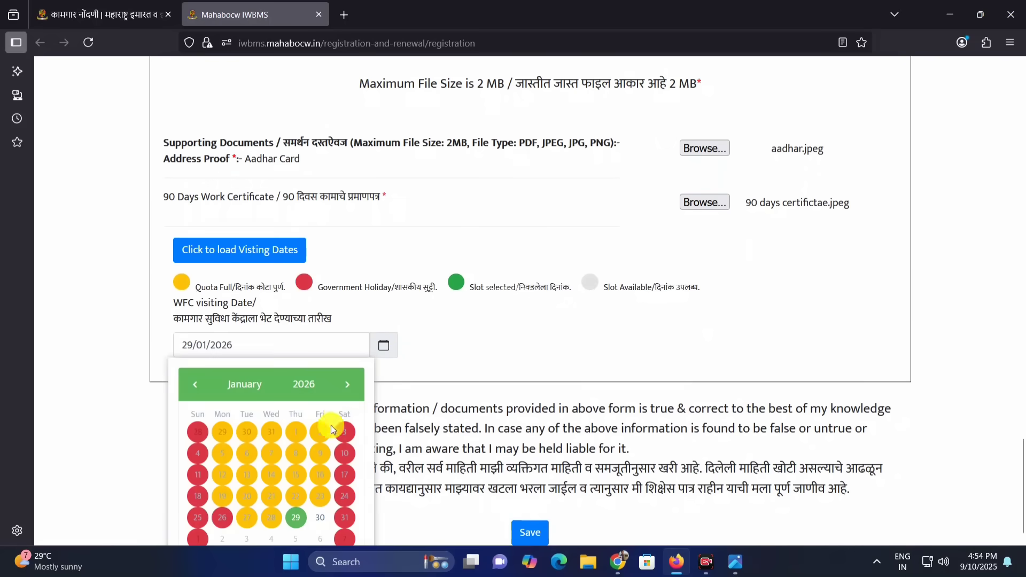
click(467, 382)
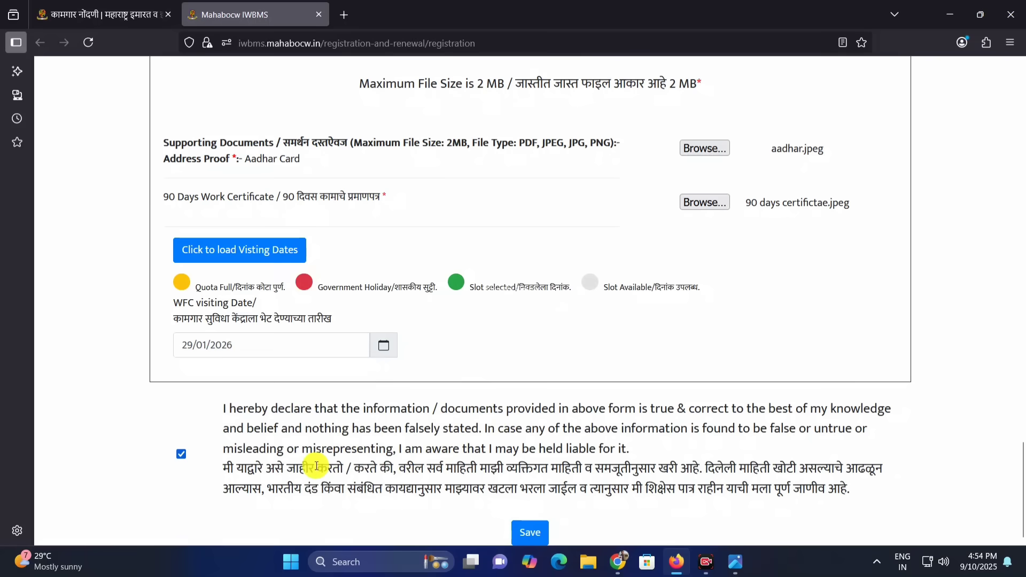